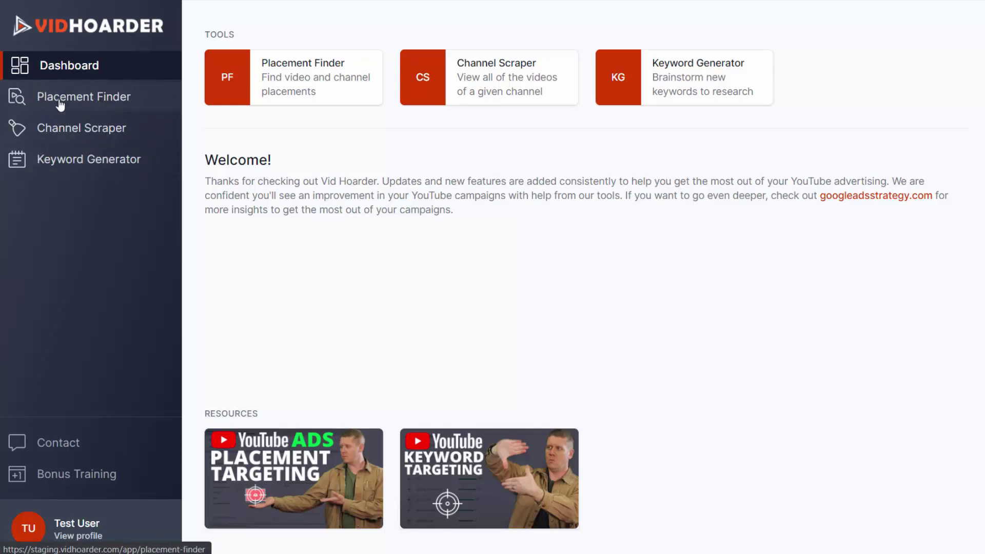
Run a Placement Finder search for 'how to play guitar' with Max Results 500
{"action": "left_click", "coordinate": [88, 110]}
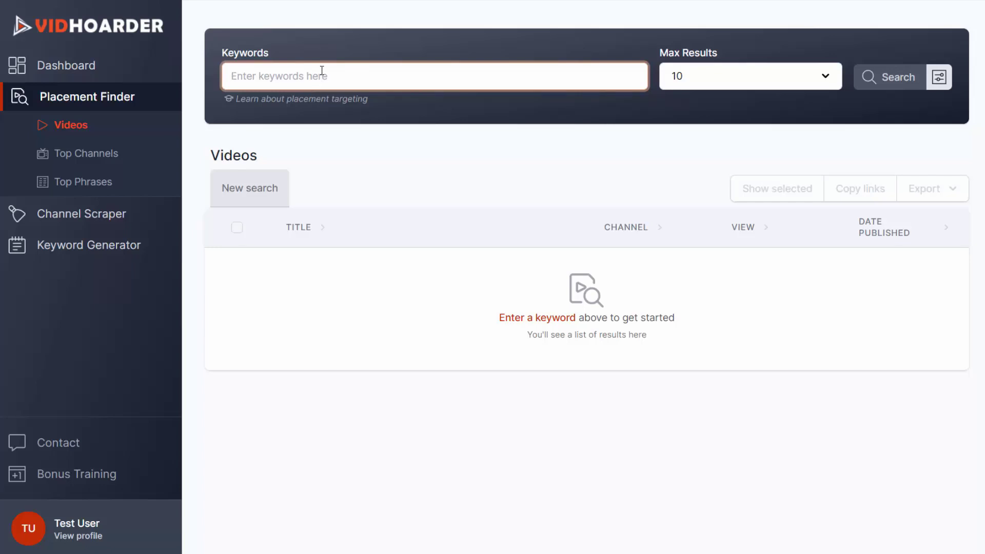
{"action": "left_click", "coordinate": [277, 76]}
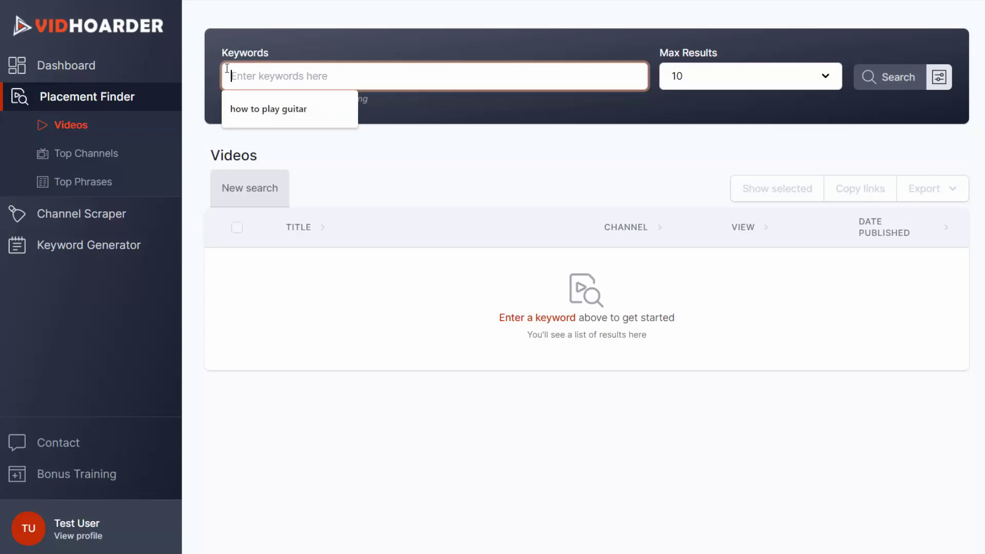
{"action": "left_click", "coordinate": [277, 110]}
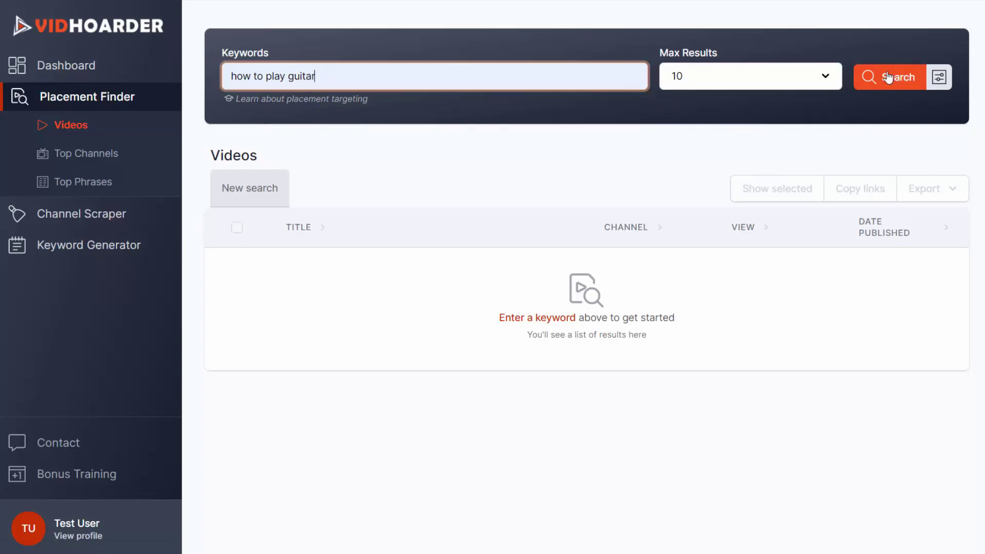
{"action": "left_click", "coordinate": [826, 76]}
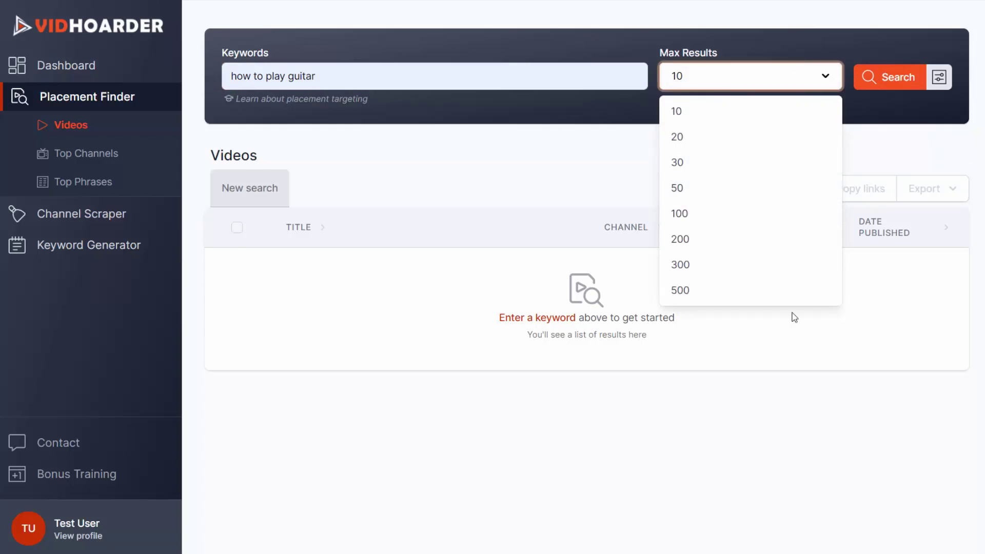
{"action": "left_click", "coordinate": [687, 289]}
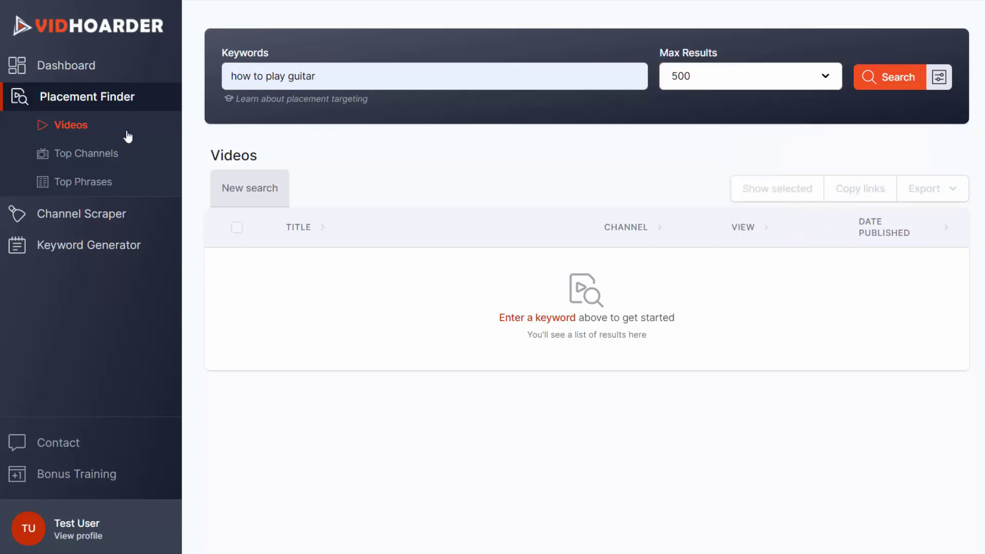
{"action": "left_click", "coordinate": [885, 86]}
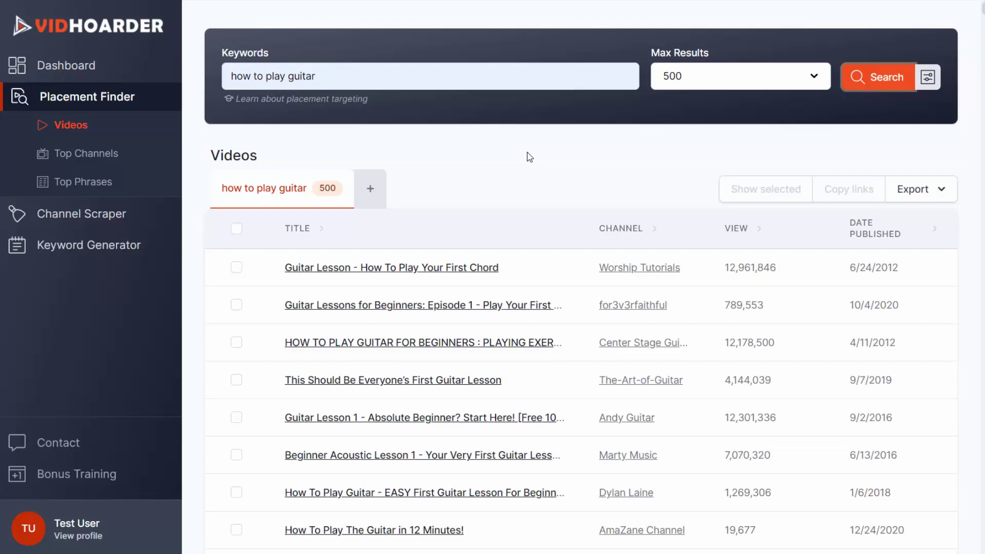
{"action": "scroll", "coordinate": [754, 249], "scroll_direction": "down", "scroll_amount": 10}
{"action": "scroll", "coordinate": [792, 164], "scroll_direction": "down", "scroll_amount": 10}
{"action": "mouse_move", "coordinate": [983, 52]}
{"action": "left_mouse_down"}
{"action": "mouse_move", "coordinate": [983, 550]}
{"action": "mouse_move", "coordinate": [982, 9]}
{"action": "left_mouse_up"}
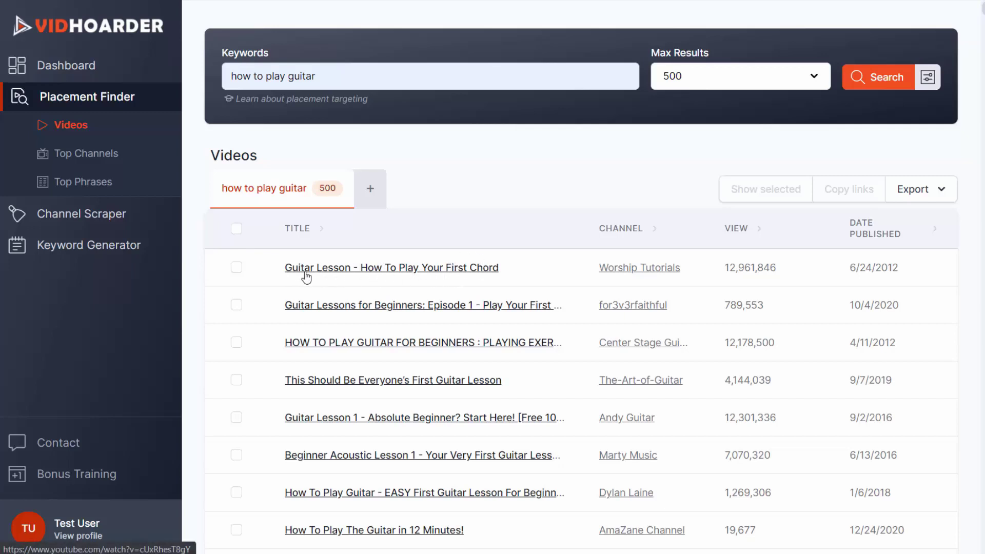
Try selecting and deselecting several individual guitar videos in the results
{"action": "left_click", "coordinate": [237, 270]}
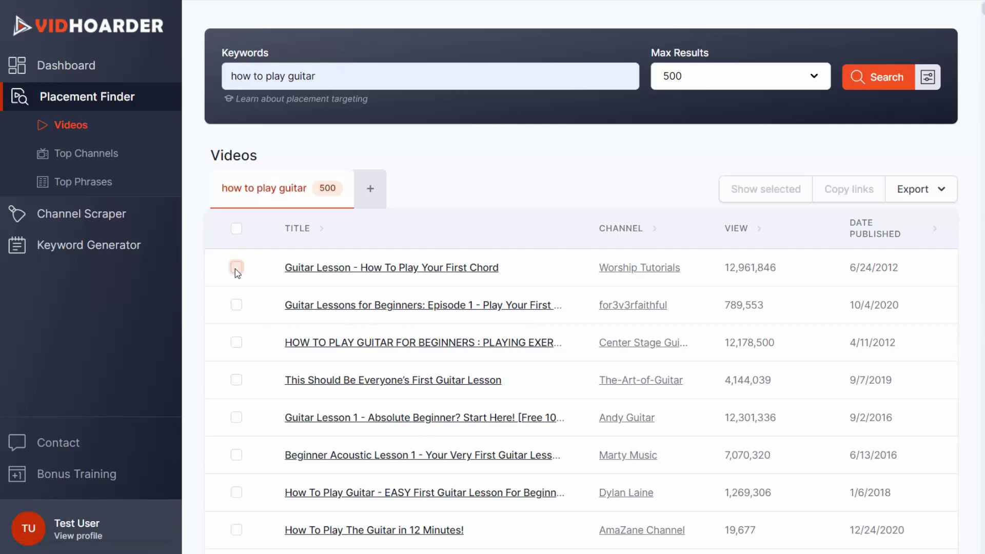
{"action": "left_click", "coordinate": [236, 304]}
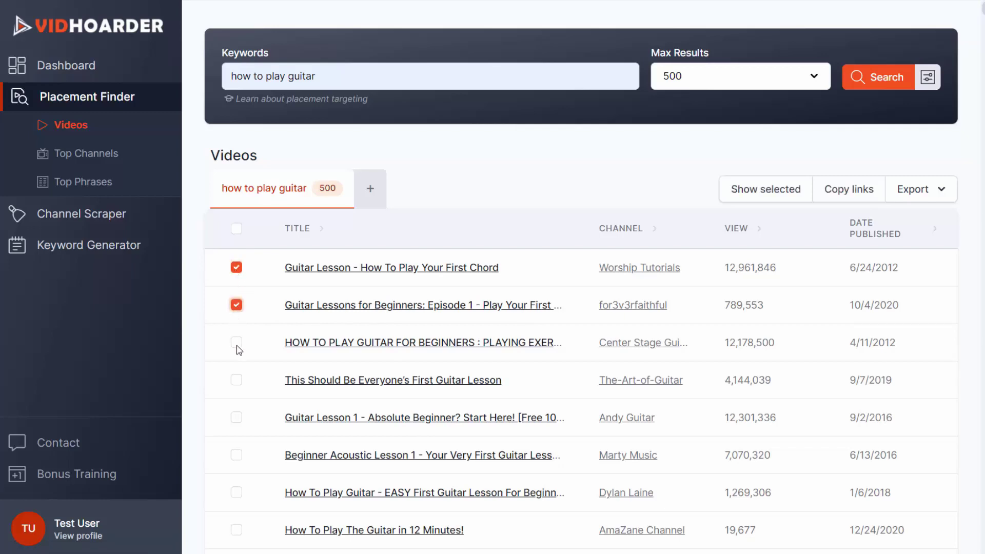
{"action": "left_click", "coordinate": [237, 343]}
{"action": "left_click", "coordinate": [236, 380]}
{"action": "left_click", "coordinate": [236, 417]}
{"action": "left_click", "coordinate": [236, 417]}
{"action": "left_click", "coordinate": [236, 380]}
{"action": "left_click", "coordinate": [237, 304]}
Select all 500 guitar videos and copy their links
{"action": "left_click", "coordinate": [236, 228]}
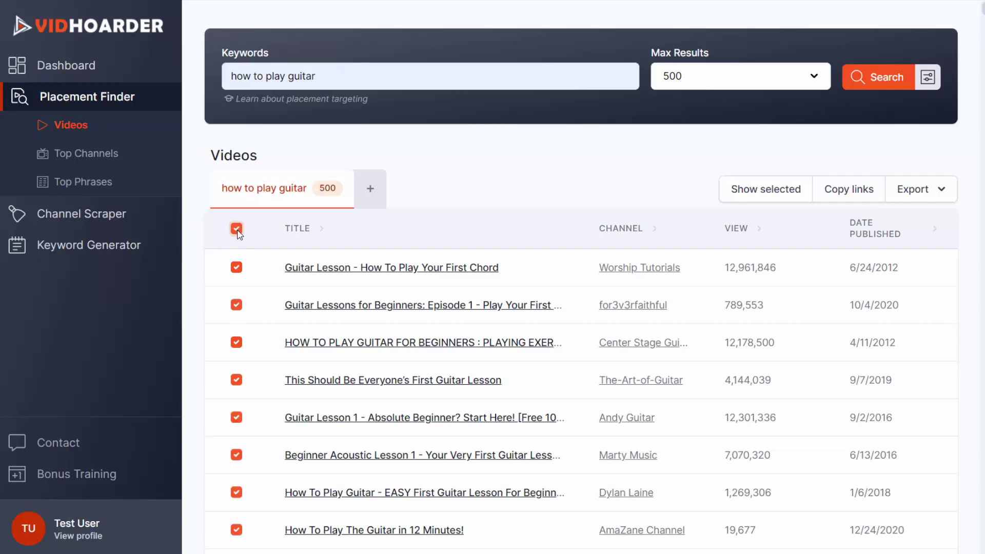
{"action": "scroll", "coordinate": [237, 339], "scroll_direction": "down", "scroll_amount": 3}
{"action": "scroll", "coordinate": [236, 343], "scroll_direction": "down", "scroll_amount": 5}
{"action": "scroll", "coordinate": [246, 339], "scroll_direction": "up", "scroll_amount": 5}
{"action": "scroll", "coordinate": [256, 330], "scroll_direction": "up", "scroll_amount": 5}
{"action": "left_click", "coordinate": [237, 381]}
{"action": "left_click", "coordinate": [236, 419]}
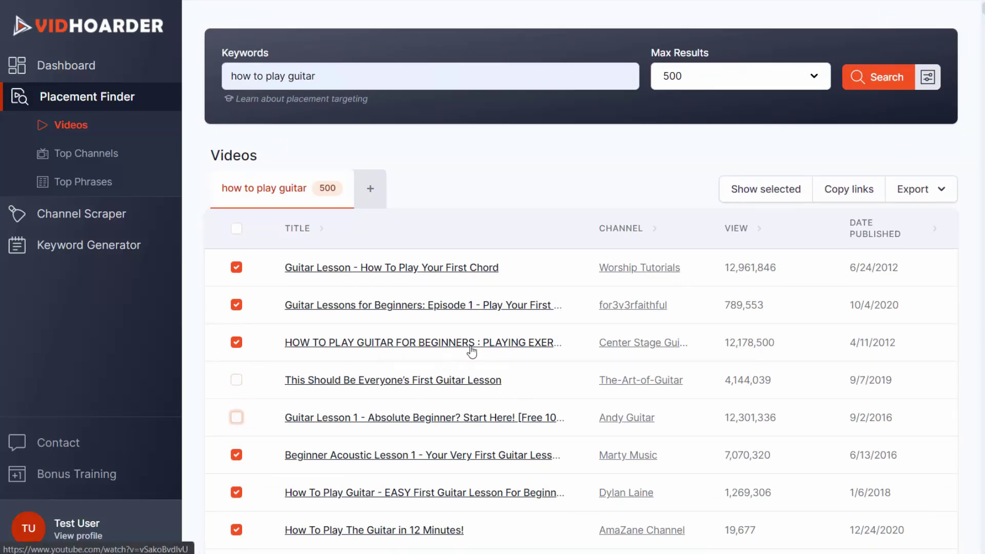
{"action": "left_click", "coordinate": [238, 230]}
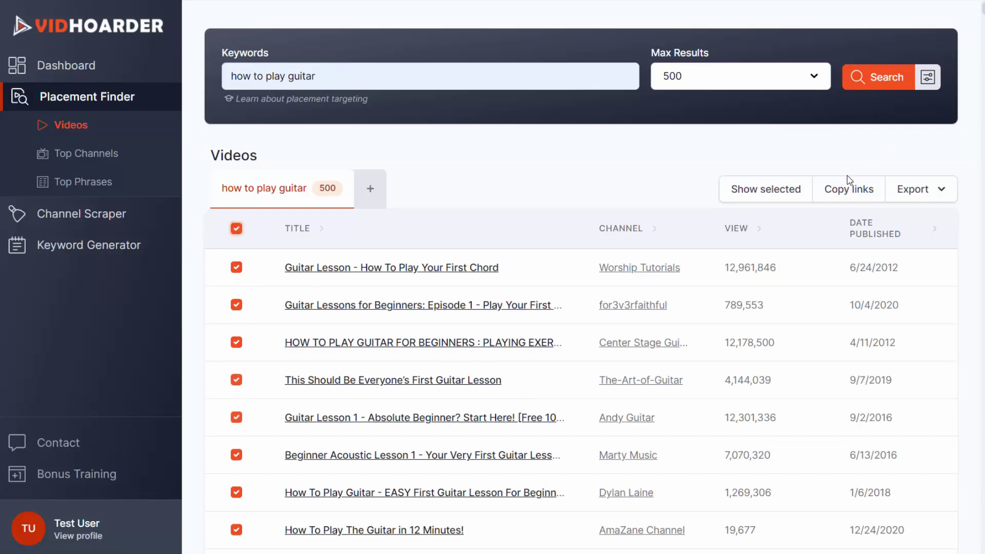
{"action": "left_click", "coordinate": [843, 192]}
Review the export options, then copy the Worship Tutorials channel link address
{"action": "left_click", "coordinate": [943, 192]}
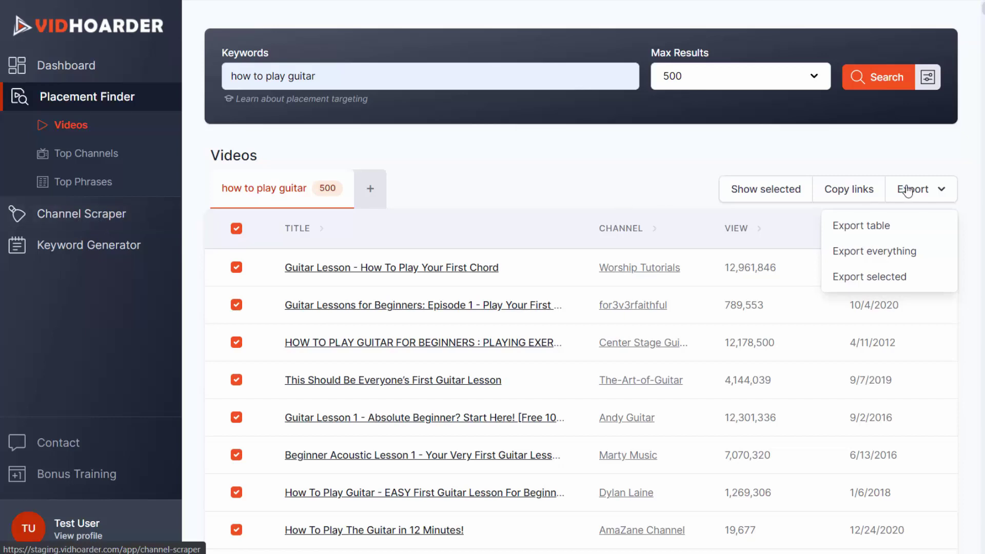
{"action": "left_click", "coordinate": [942, 195]}
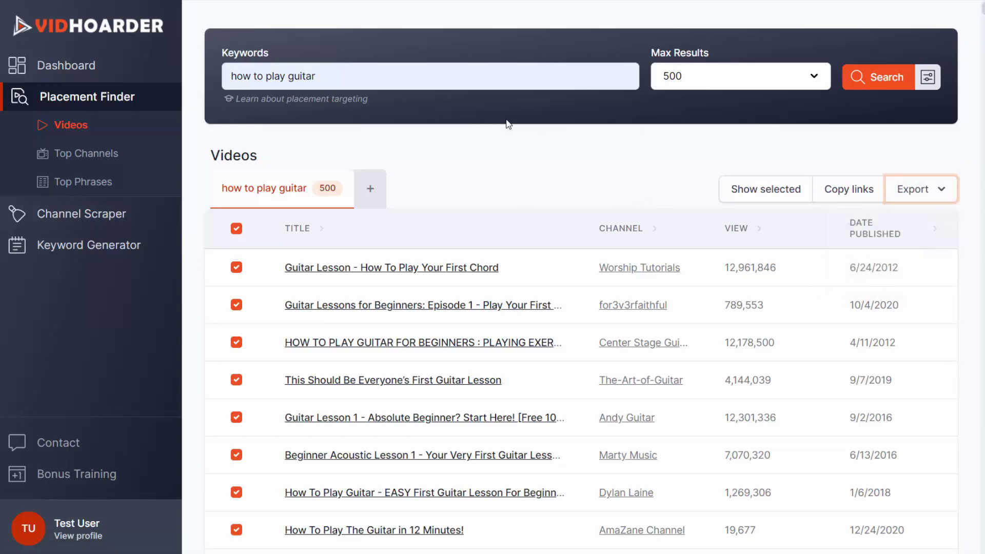
{"action": "right_click", "coordinate": [629, 268]}
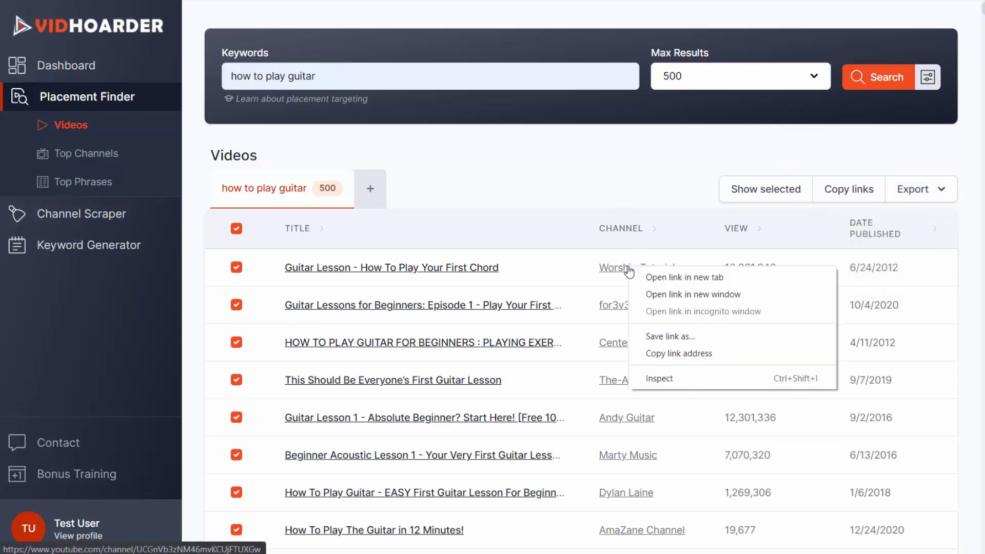
{"action": "left_click", "coordinate": [681, 354]}
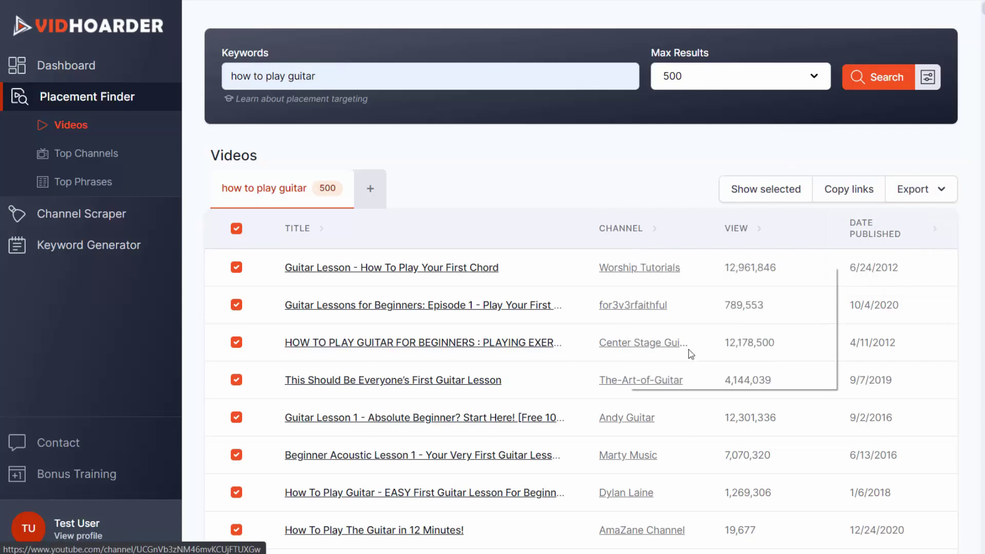
Scrape the Worship Tutorials channel address in Channel Scraper with Max Results 500
{"action": "left_click", "coordinate": [72, 214]}
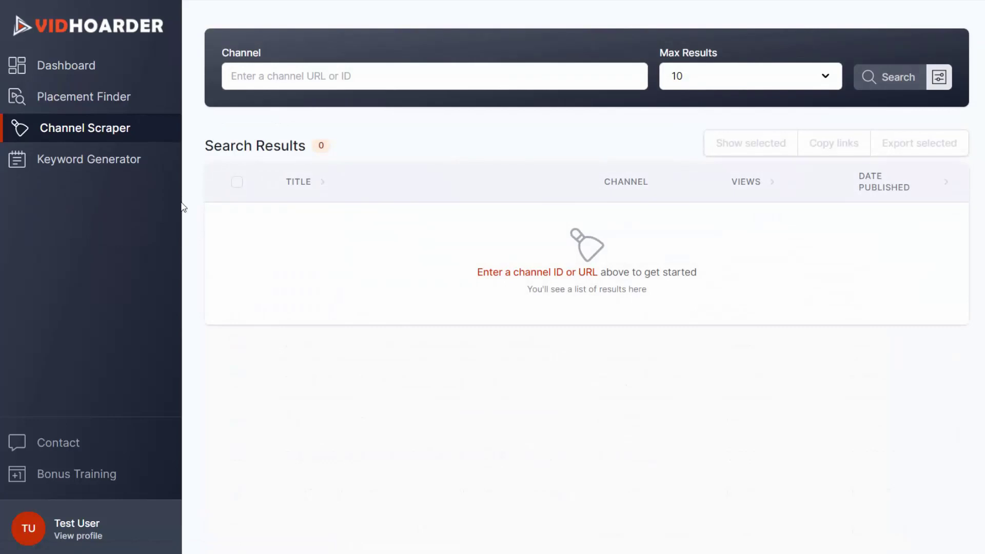
{"action": "left_click", "coordinate": [271, 77]}
{"action": "key", "text": "Down"}
{"action": "key", "text": "Return"}
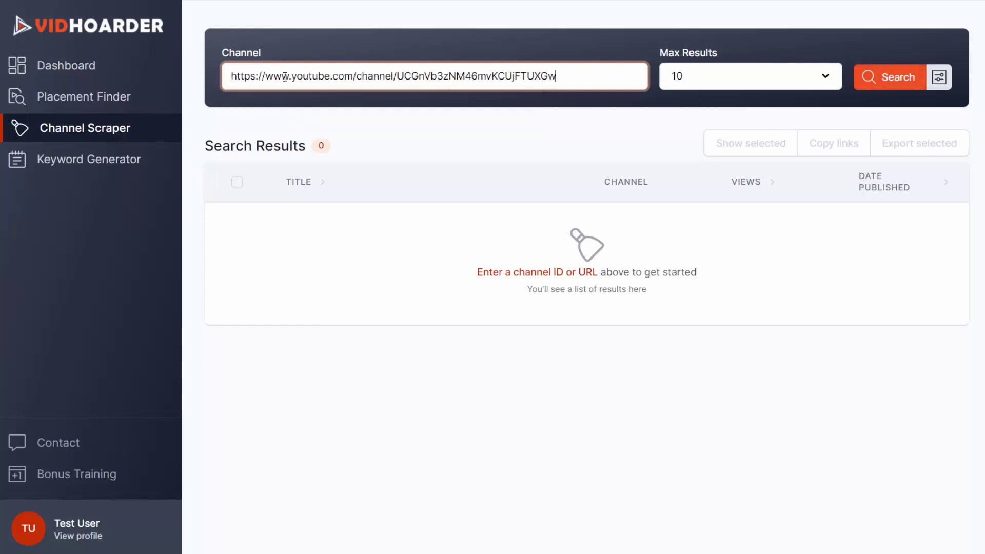
{"action": "left_click", "coordinate": [820, 77]}
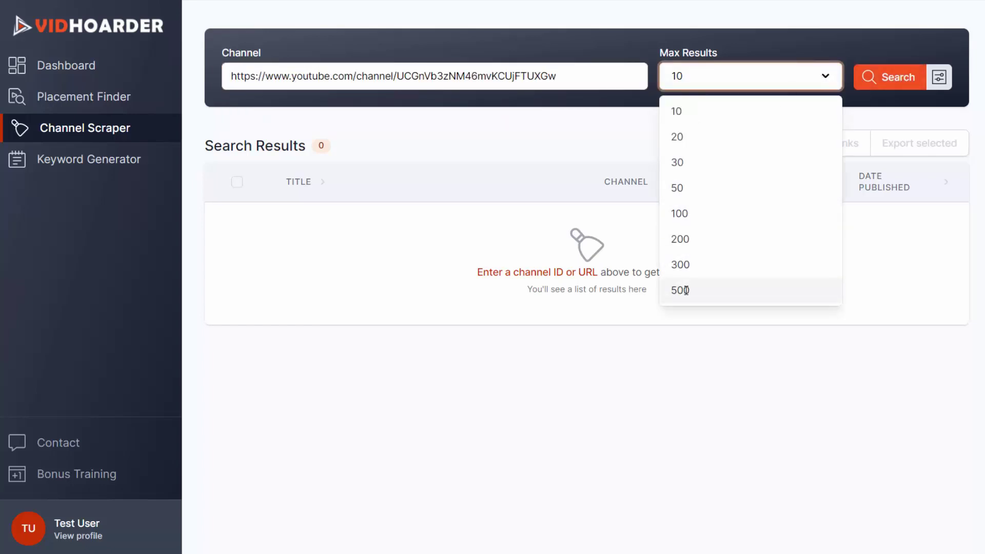
{"action": "left_click", "coordinate": [679, 289]}
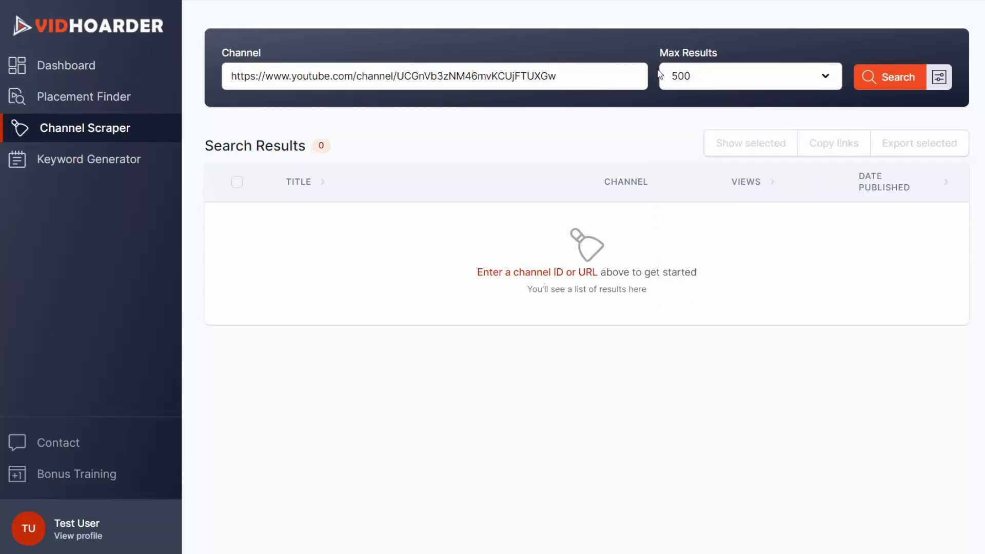
{"action": "left_click", "coordinate": [898, 79]}
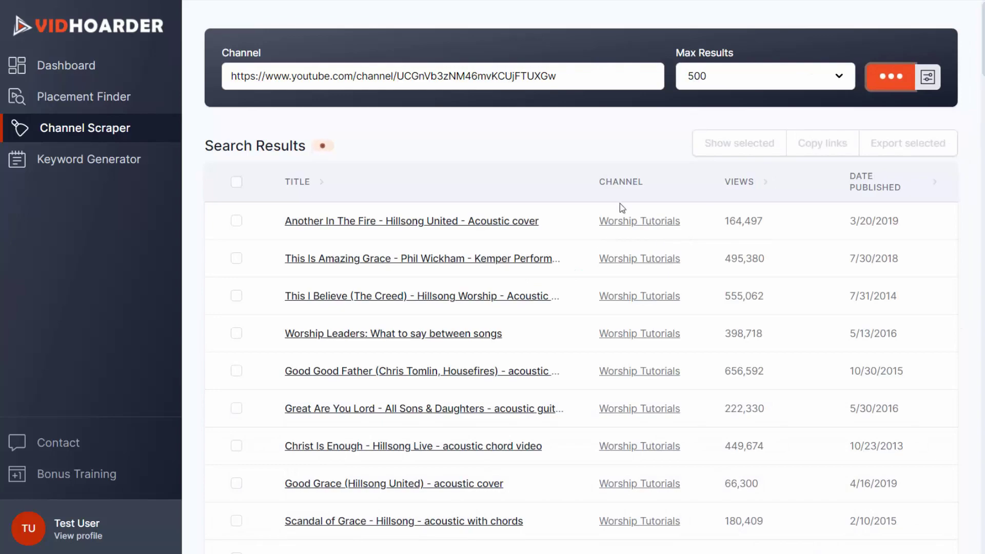
{"action": "scroll", "coordinate": [638, 209], "scroll_direction": "down", "scroll_amount": 1}
{"action": "scroll", "coordinate": [638, 208], "scroll_direction": "down", "scroll_amount": 3}
{"action": "scroll", "coordinate": [659, 197], "scroll_direction": "down", "scroll_amount": 4}
{"action": "scroll", "coordinate": [660, 202], "scroll_direction": "up", "scroll_amount": 8}
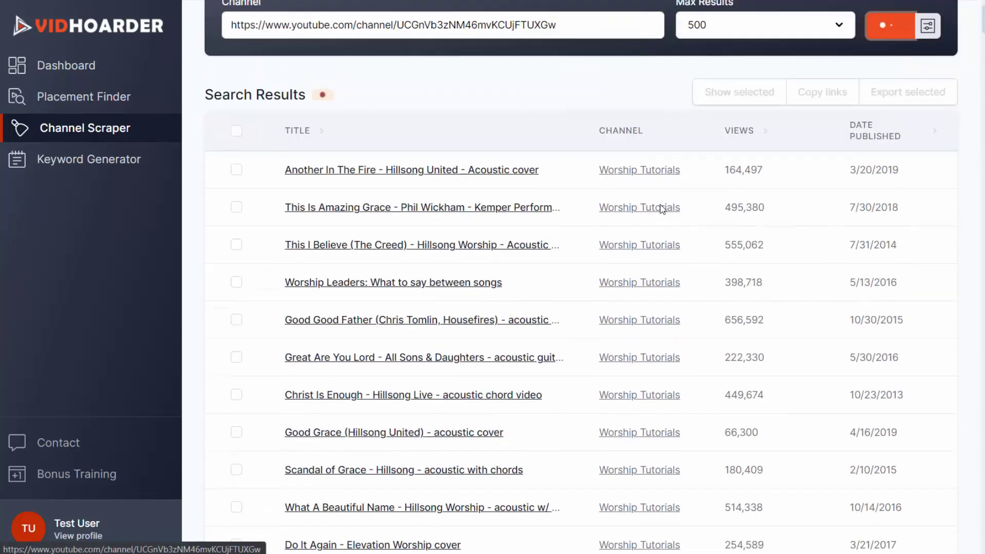
{"action": "scroll", "coordinate": [453, 238], "scroll_direction": "down", "scroll_amount": 5}
{"action": "scroll", "coordinate": [448, 233], "scroll_direction": "down", "scroll_amount": 5}
{"action": "scroll", "coordinate": [447, 234], "scroll_direction": "down", "scroll_amount": 2}
{"action": "scroll", "coordinate": [447, 234], "scroll_direction": "down", "scroll_amount": 5}
{"action": "scroll", "coordinate": [479, 247], "scroll_direction": "up", "scroll_amount": 5}
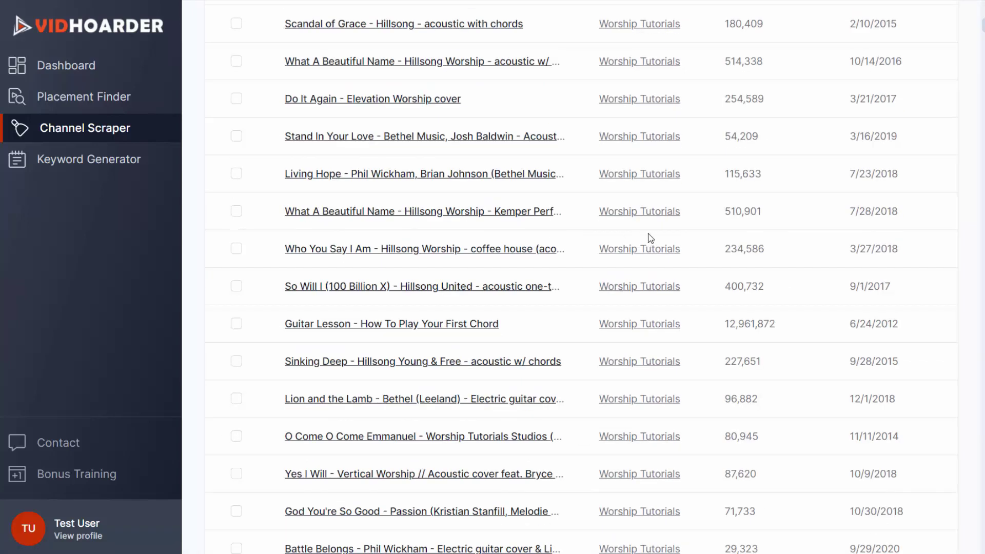
{"action": "scroll", "coordinate": [648, 241], "scroll_direction": "up", "scroll_amount": 5}
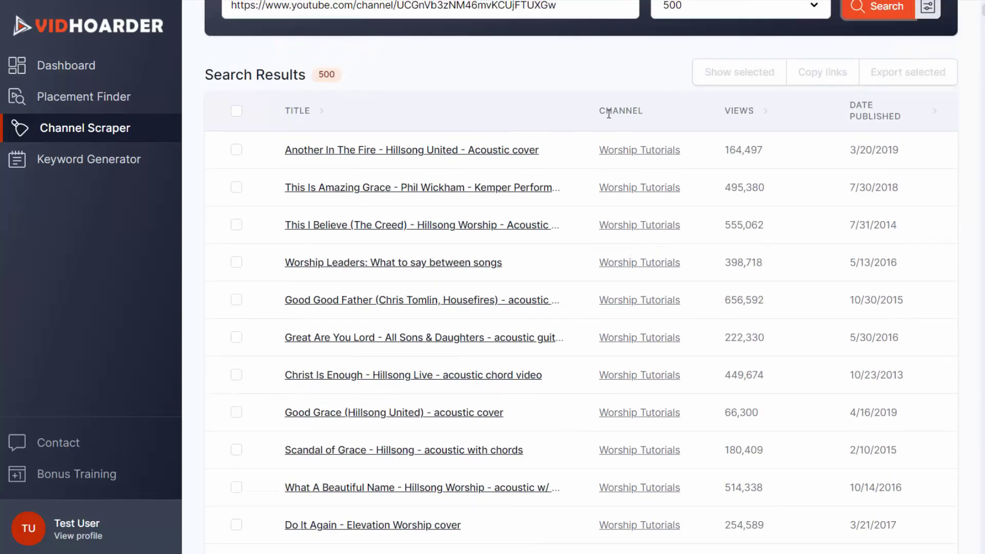
{"action": "scroll", "coordinate": [592, 125], "scroll_direction": "up", "scroll_amount": 2}
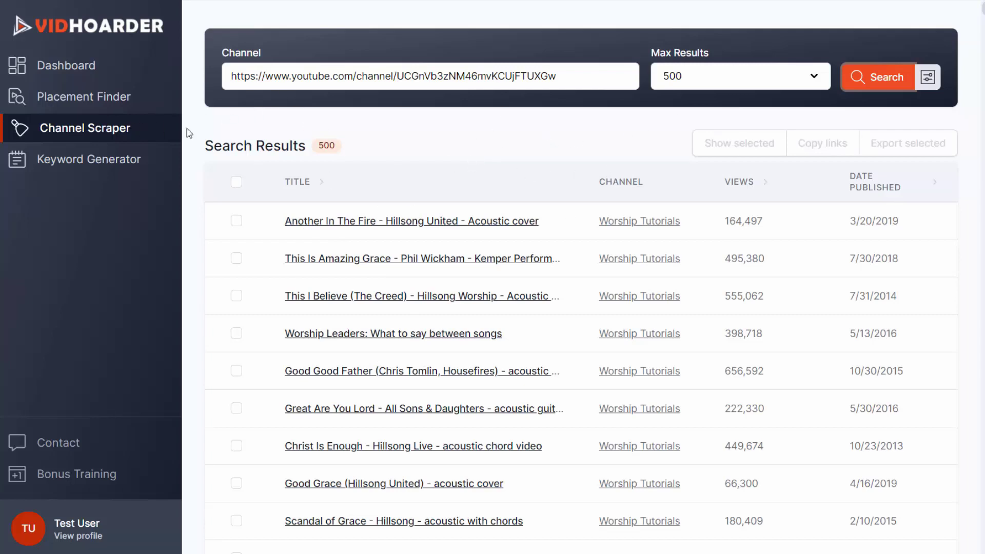
Sort the channel videos by views, select all, and deselect Way Maker
{"action": "left_click", "coordinate": [765, 184]}
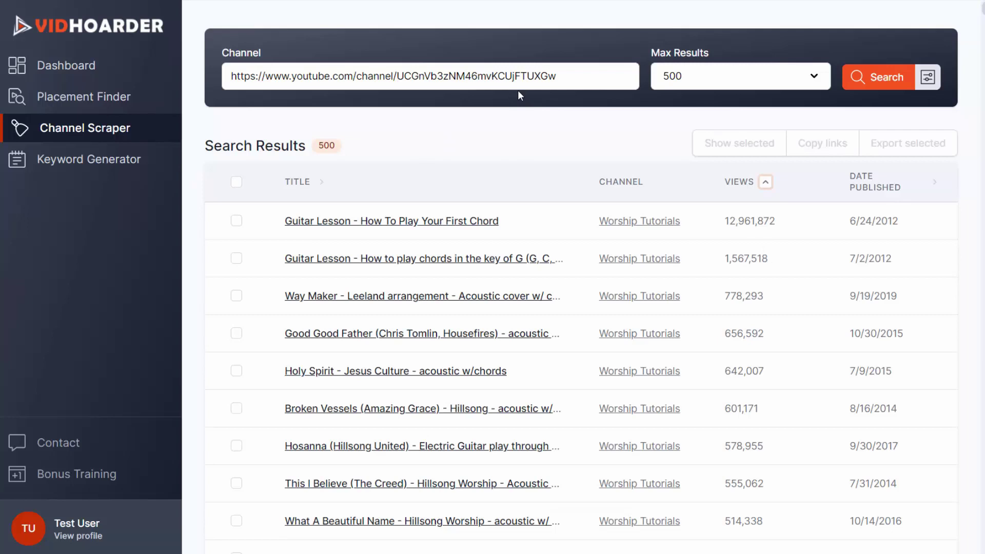
{"action": "left_click", "coordinate": [236, 183]}
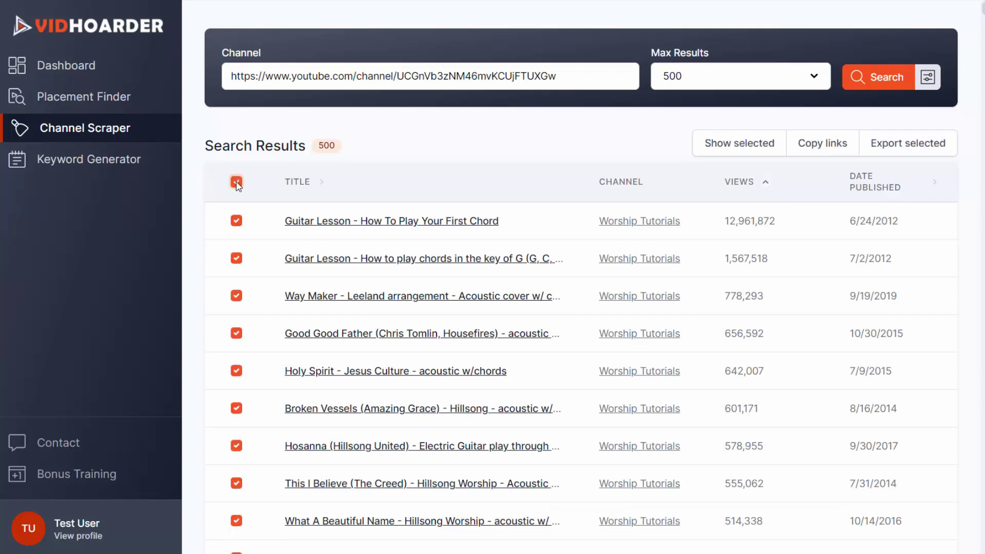
{"action": "scroll", "coordinate": [490, 373], "scroll_direction": "down", "scroll_amount": 2}
{"action": "scroll", "coordinate": [229, 259], "scroll_direction": "up", "scroll_amount": 2}
{"action": "left_click", "coordinate": [236, 296]}
Generate YouTube keyword suggestions for 'how to play guitar' in Keyword Generator
{"action": "left_click", "coordinate": [73, 169]}
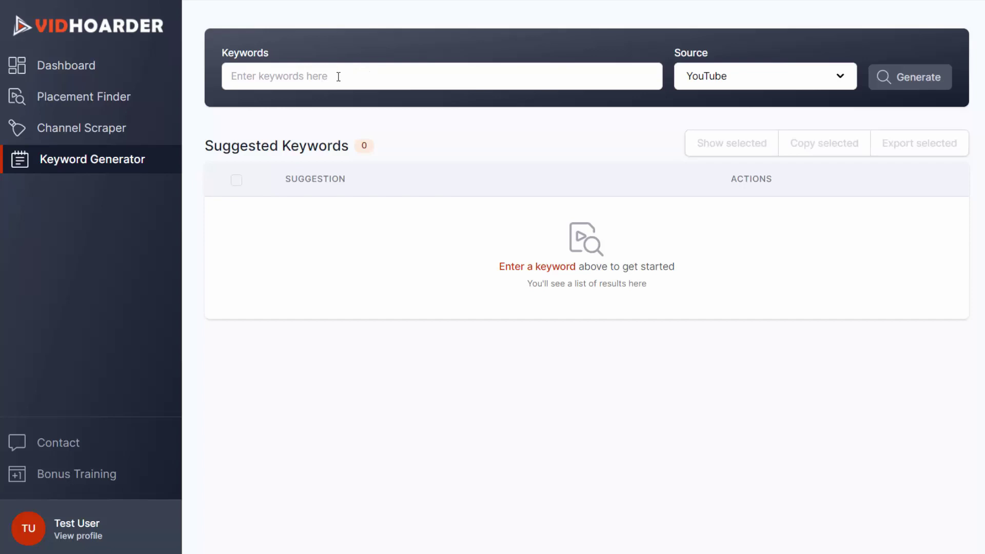
{"action": "left_click", "coordinate": [284, 76]}
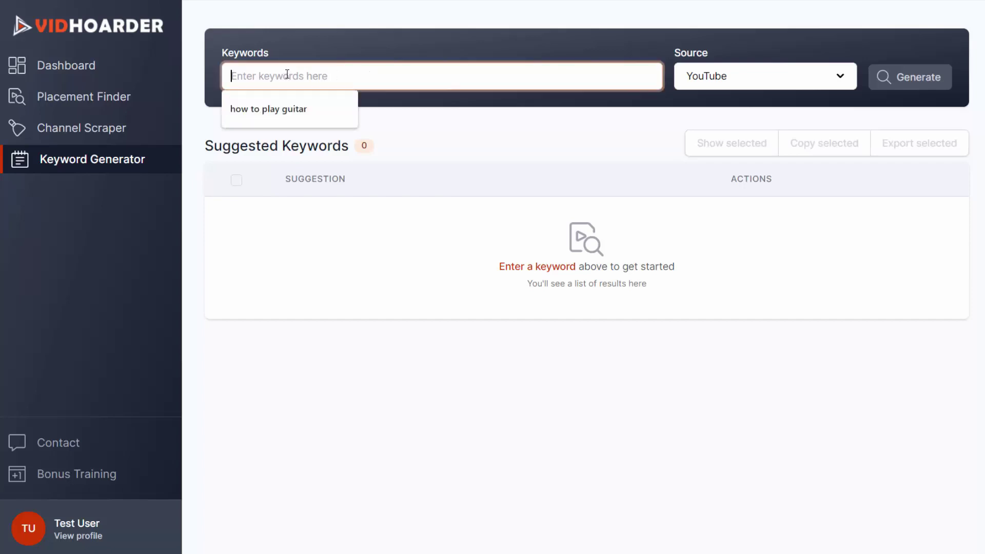
{"action": "left_click", "coordinate": [259, 107]}
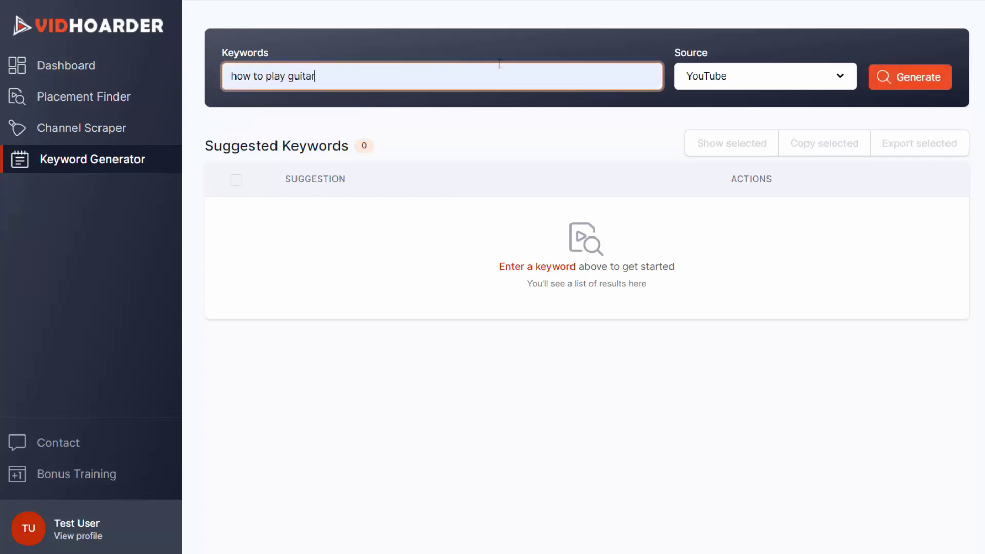
{"action": "left_click", "coordinate": [917, 80]}
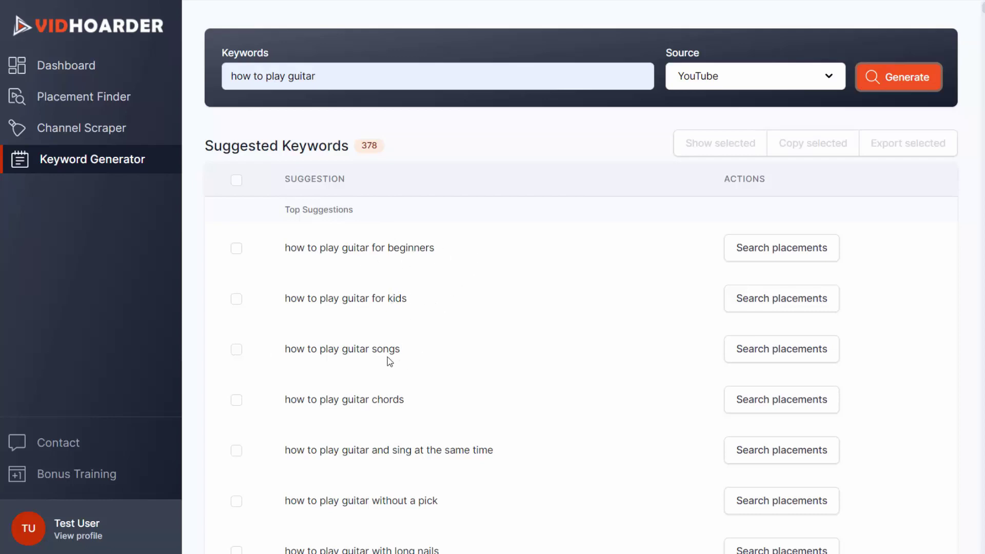
{"action": "scroll", "coordinate": [381, 354], "scroll_direction": "down", "scroll_amount": 3}
{"action": "scroll", "coordinate": [383, 306], "scroll_direction": "down", "scroll_amount": 4}
{"action": "scroll", "coordinate": [395, 288], "scroll_direction": "down", "scroll_amount": 5}
{"action": "scroll", "coordinate": [391, 288], "scroll_direction": "down", "scroll_amount": 5}
{"action": "scroll", "coordinate": [387, 284], "scroll_direction": "down", "scroll_amount": 5}
{"action": "scroll", "coordinate": [386, 282], "scroll_direction": "down", "scroll_amount": 4}
{"action": "scroll", "coordinate": [384, 277], "scroll_direction": "up", "scroll_amount": 1}
{"action": "scroll", "coordinate": [385, 266], "scroll_direction": "up", "scroll_amount": 5}
{"action": "scroll", "coordinate": [388, 252], "scroll_direction": "up", "scroll_amount": 5}
{"action": "scroll", "coordinate": [394, 247], "scroll_direction": "up", "scroll_amount": 5}
{"action": "scroll", "coordinate": [382, 216], "scroll_direction": "up", "scroll_amount": 3}
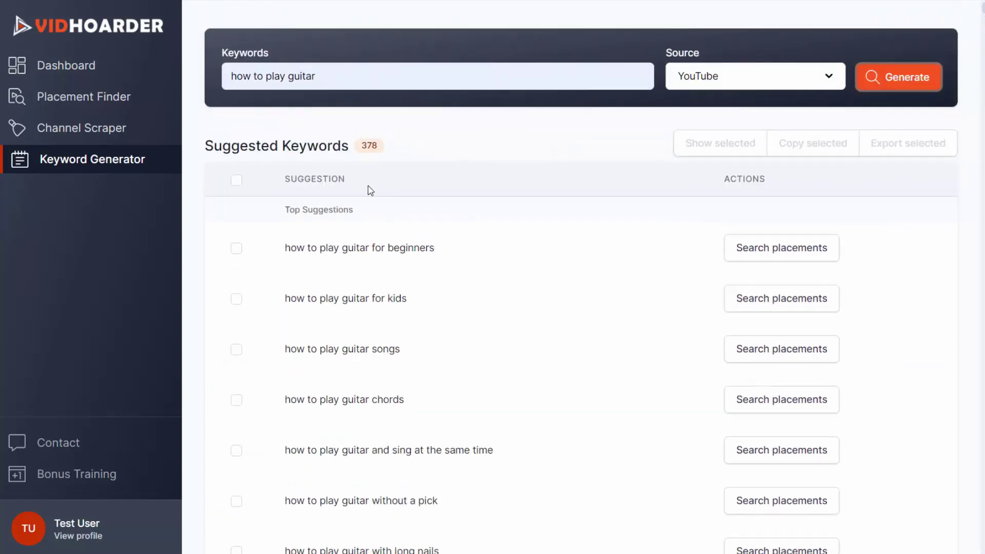
{"action": "left_click", "coordinate": [236, 184]}
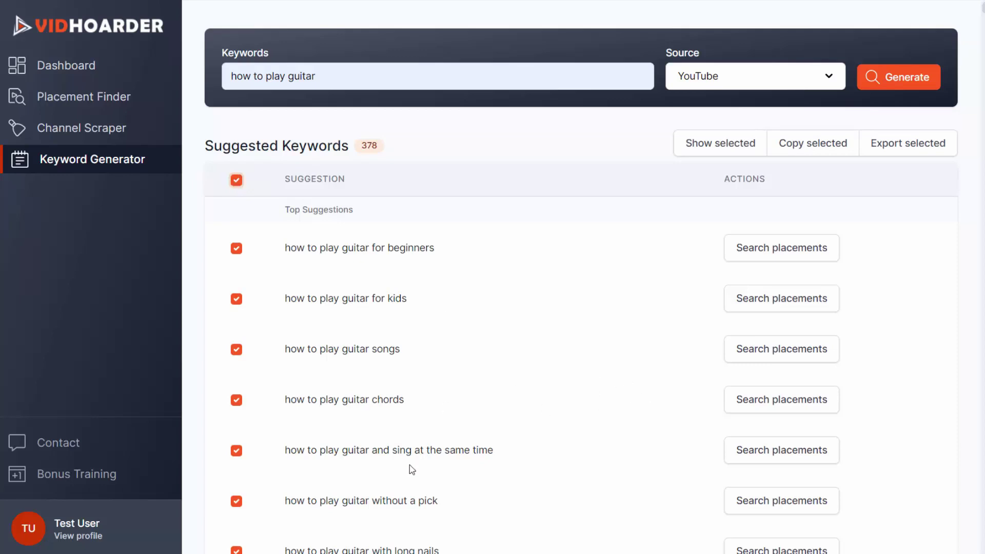
{"action": "scroll", "coordinate": [427, 420], "scroll_direction": "down", "scroll_amount": 2}
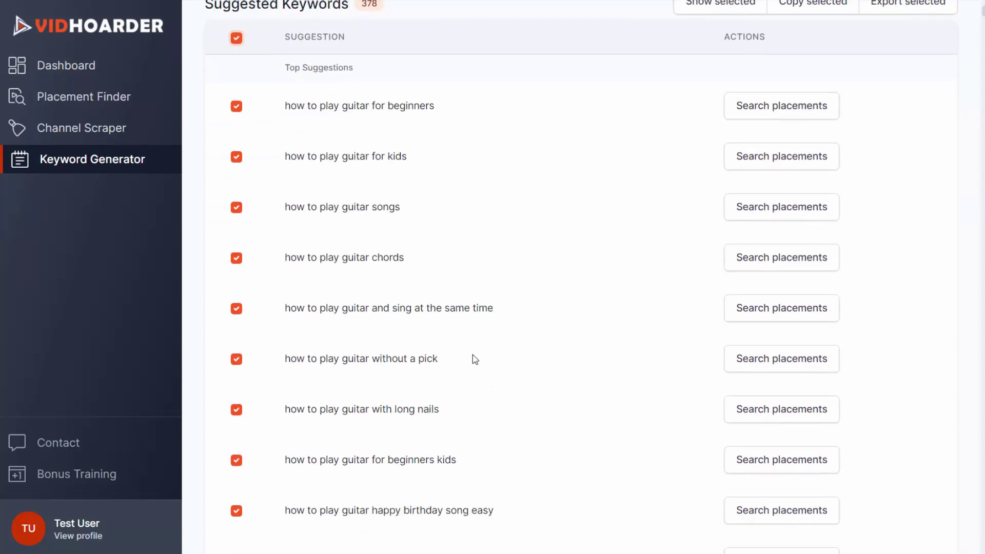
{"action": "scroll", "coordinate": [472, 358], "scroll_direction": "down", "scroll_amount": 1}
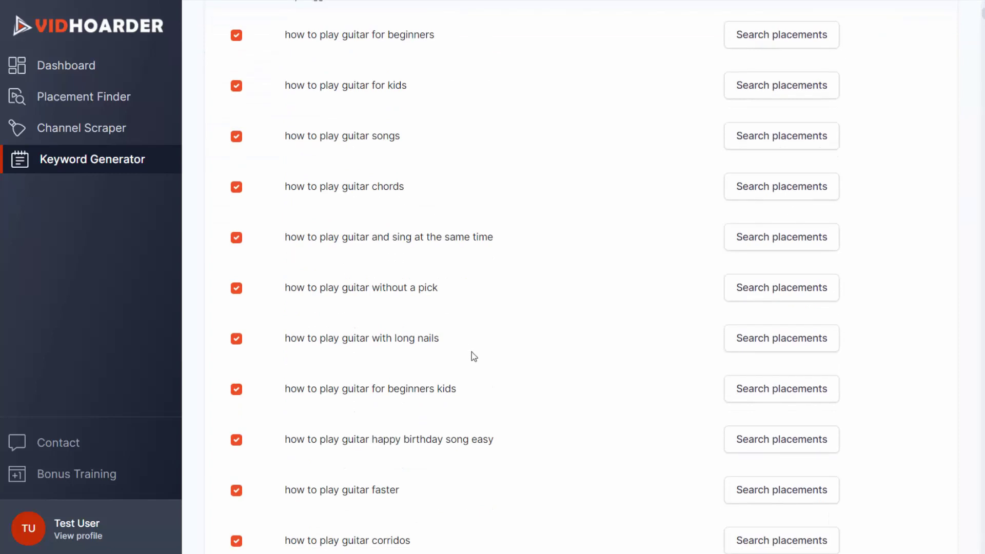
{"action": "scroll", "coordinate": [473, 357], "scroll_direction": "down", "scroll_amount": 2}
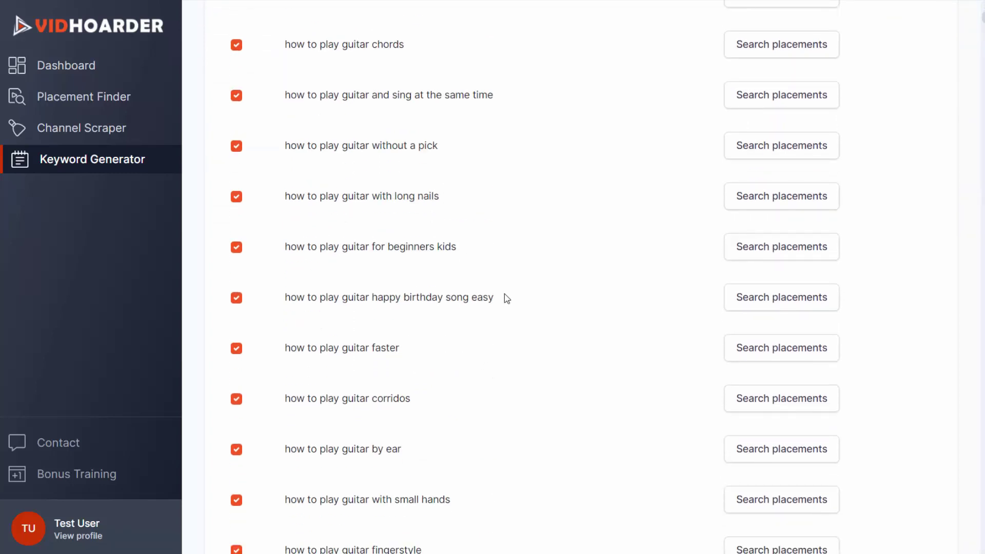
{"action": "scroll", "coordinate": [444, 318], "scroll_direction": "up", "scroll_amount": 1}
{"action": "scroll", "coordinate": [444, 319], "scroll_direction": "up", "scroll_amount": 5}
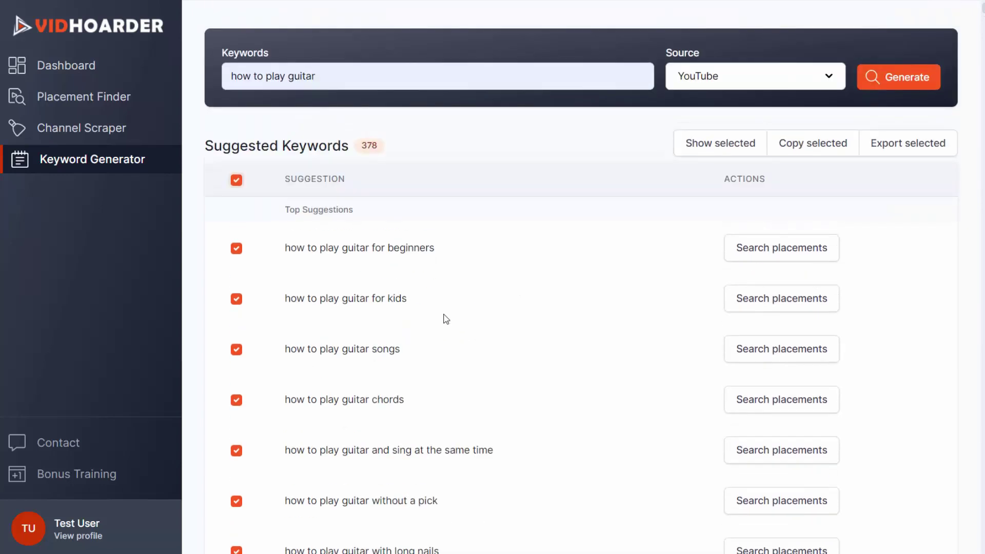
{"action": "left_click", "coordinate": [239, 180]}
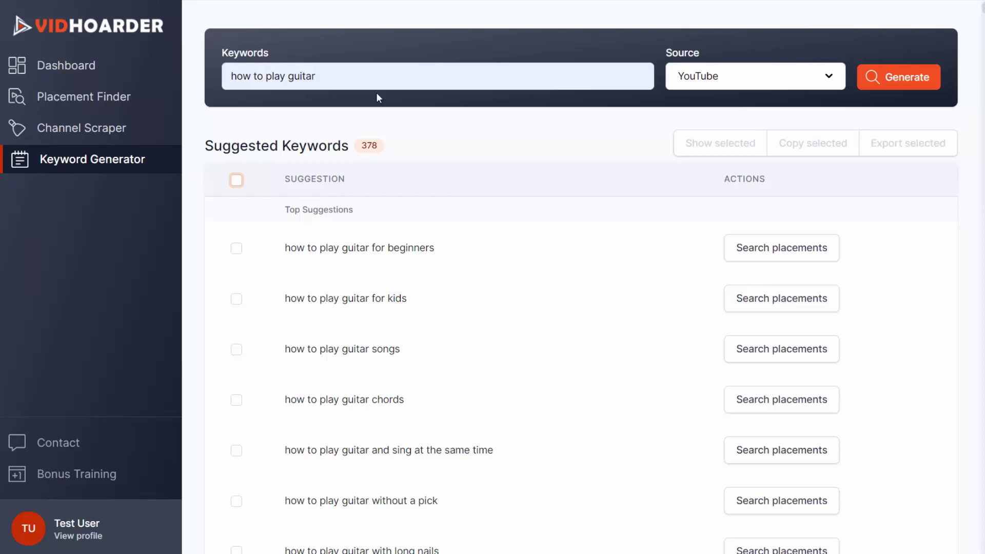
Switch the suggestion source to Google and regenerate the 'how to play guitar' keywords
{"action": "left_click", "coordinate": [831, 83]}
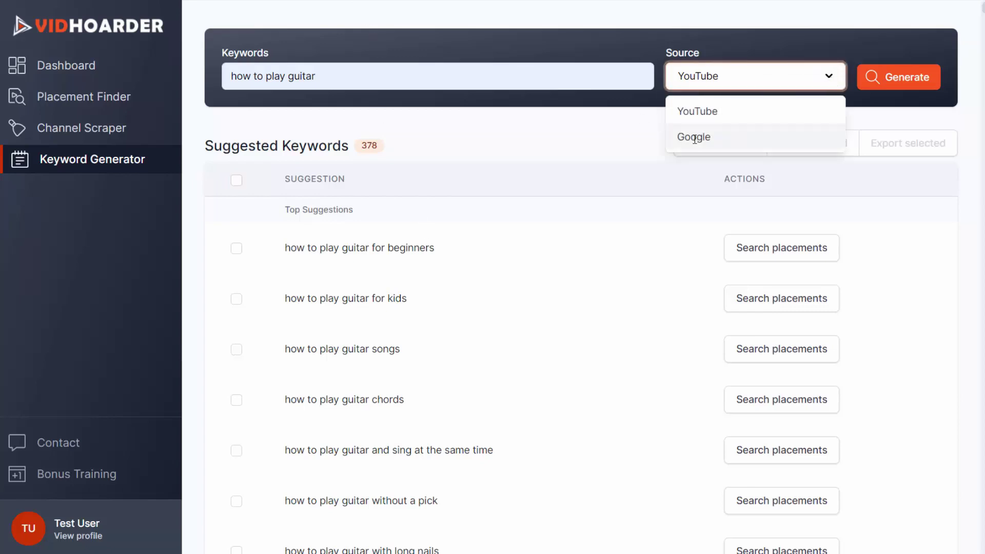
{"action": "left_click", "coordinate": [504, 129]}
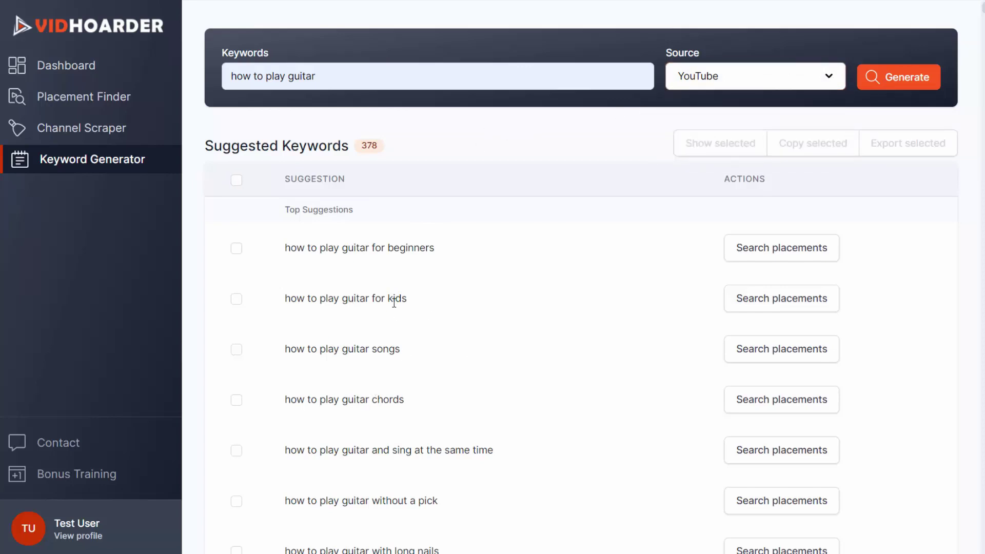
{"action": "scroll", "coordinate": [359, 282], "scroll_direction": "down", "scroll_amount": 4}
{"action": "scroll", "coordinate": [370, 291], "scroll_direction": "up", "scroll_amount": 4}
{"action": "left_click", "coordinate": [835, 82]}
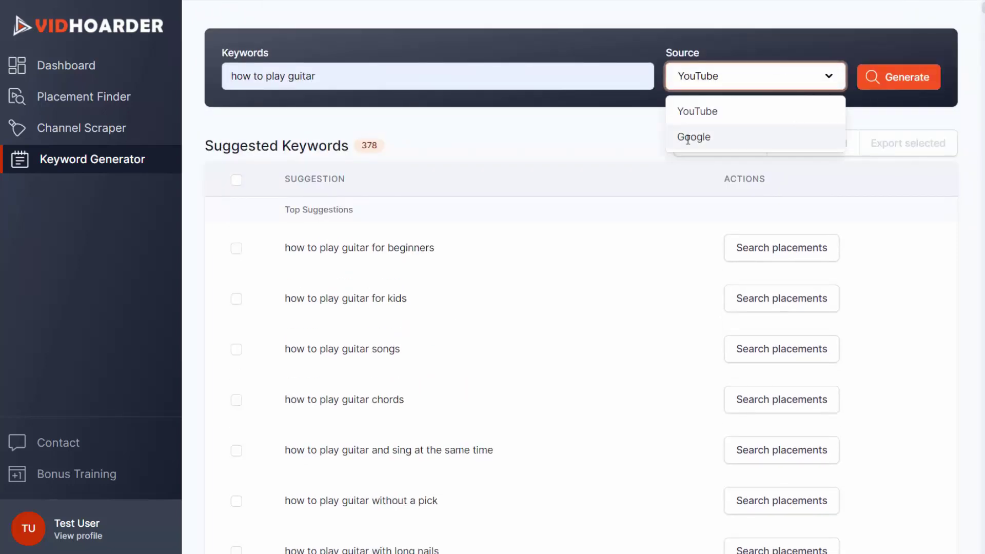
{"action": "left_click", "coordinate": [688, 139]}
{"action": "left_click", "coordinate": [907, 80]}
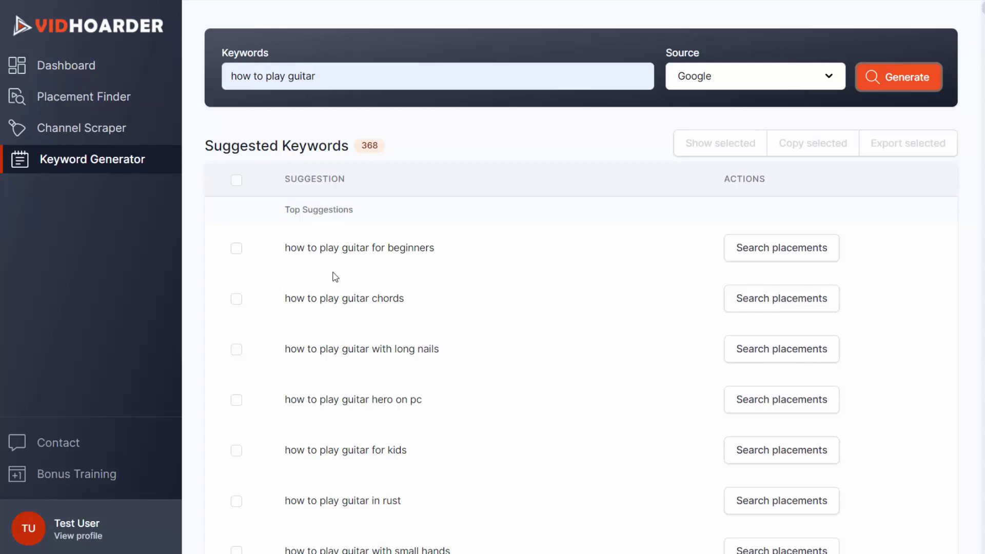
{"action": "scroll", "coordinate": [323, 261], "scroll_direction": "down", "scroll_amount": 2}
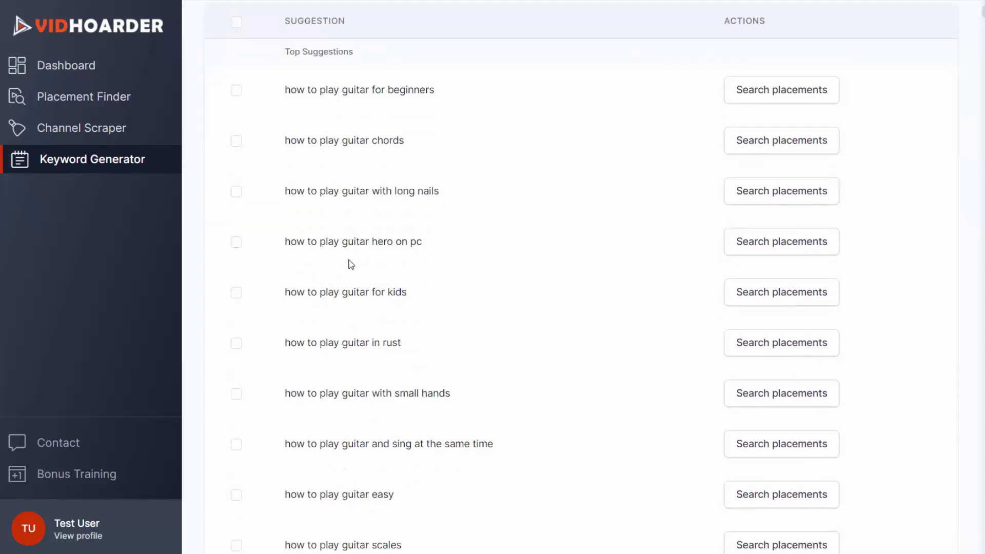
{"action": "scroll", "coordinate": [347, 264], "scroll_direction": "down", "scroll_amount": 9}
{"action": "scroll", "coordinate": [403, 253], "scroll_direction": "up", "scroll_amount": 6}
{"action": "scroll", "coordinate": [352, 253], "scroll_direction": "up", "scroll_amount": 6}
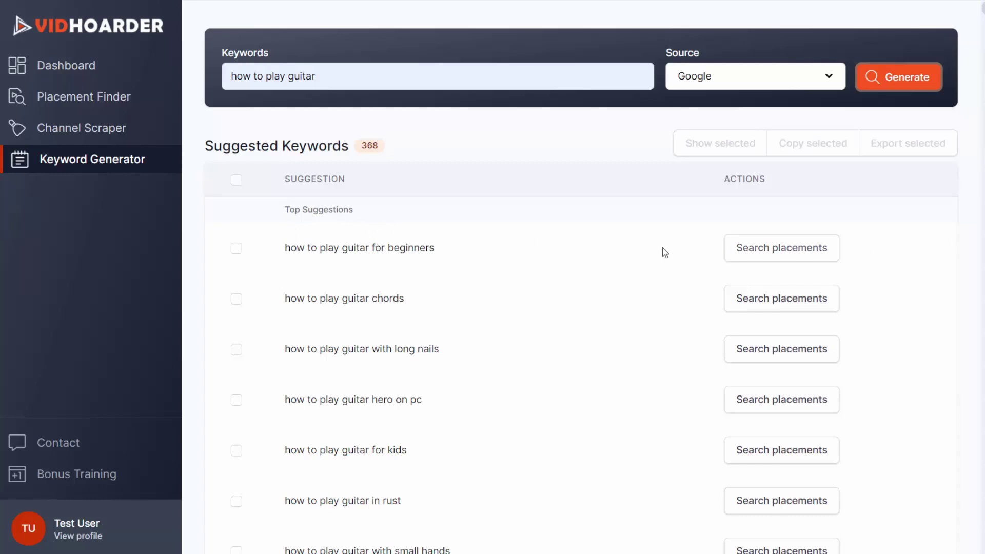
Find up to 500 placements for 'how to play guitar for beginners', then select all first-tab videos
{"action": "left_click", "coordinate": [799, 254]}
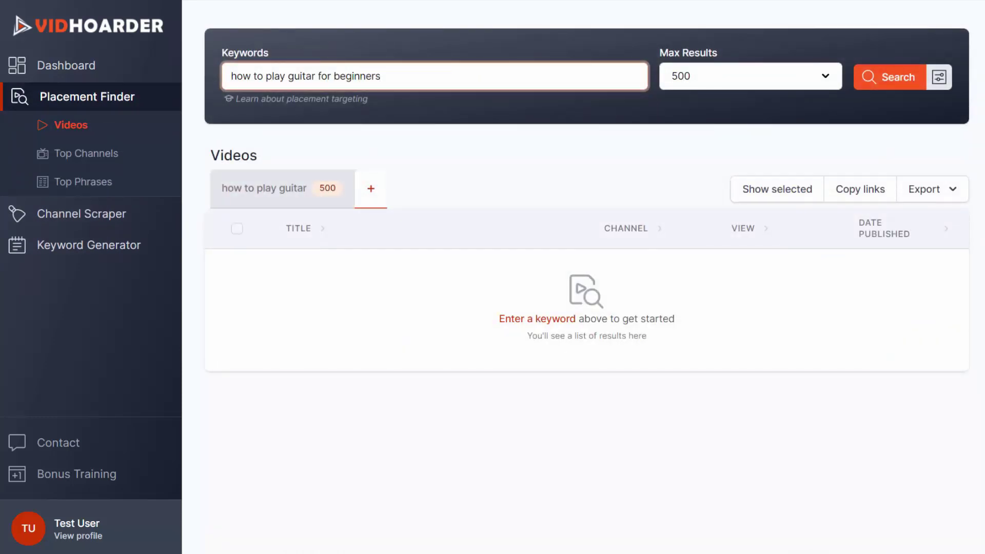
{"action": "left_click", "coordinate": [895, 78]}
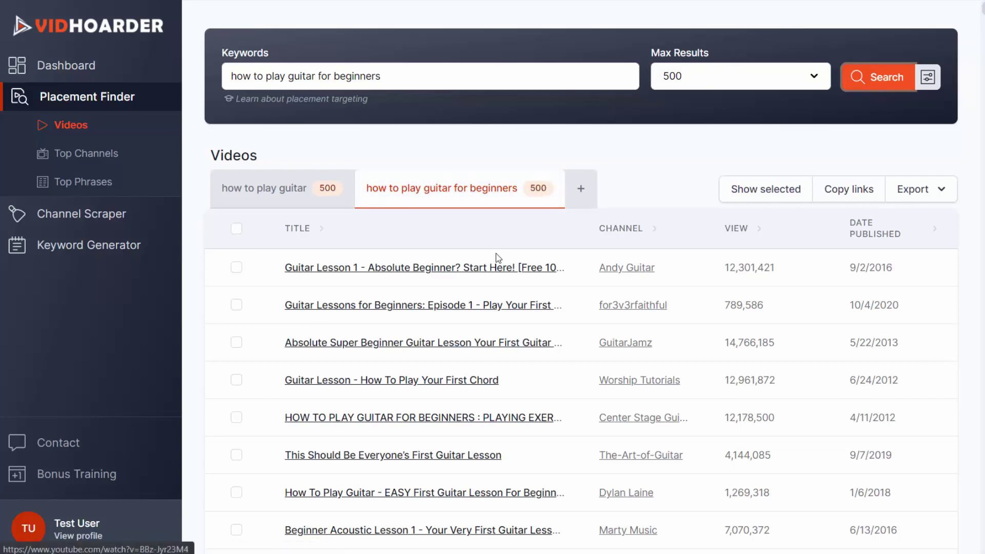
{"action": "left_click", "coordinate": [259, 190]}
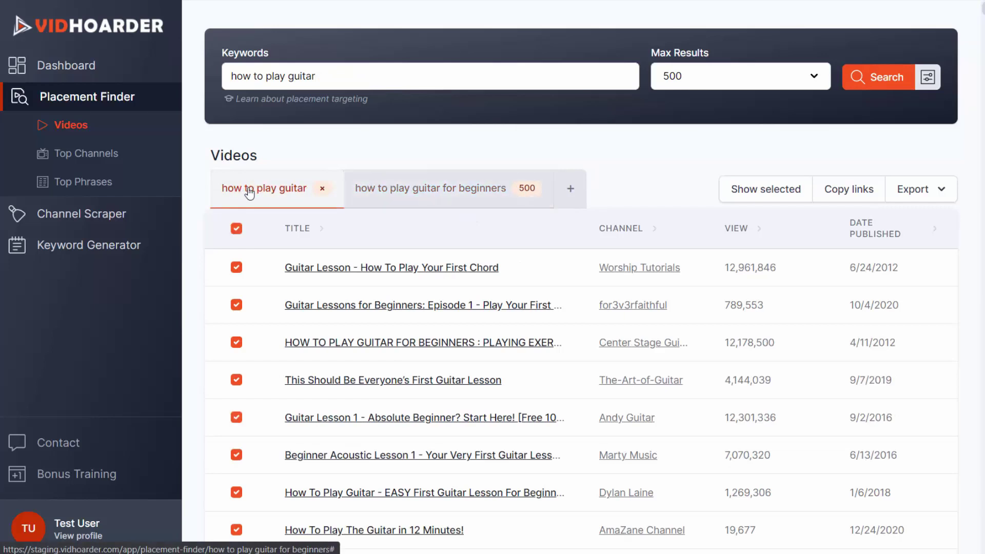
{"action": "left_click", "coordinate": [235, 230]}
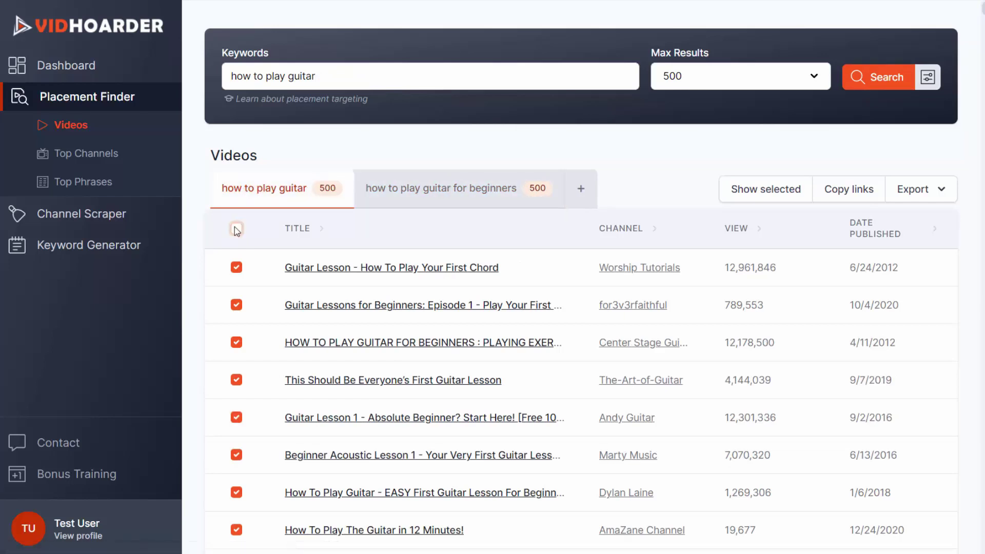
Switch to the beginners results tab and start a new empty search tab
{"action": "left_click", "coordinate": [455, 190]}
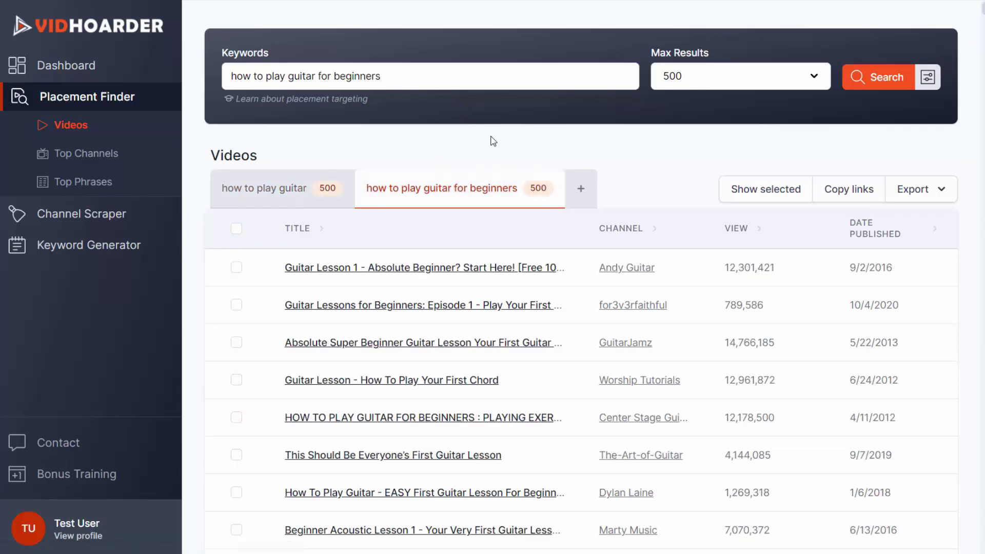
{"action": "left_click", "coordinate": [584, 195]}
{"action": "left_click", "coordinate": [314, 77]}
Run a video search for 'guitar tutorials' in the new tab
{"action": "left_click", "coordinate": [583, 199]}
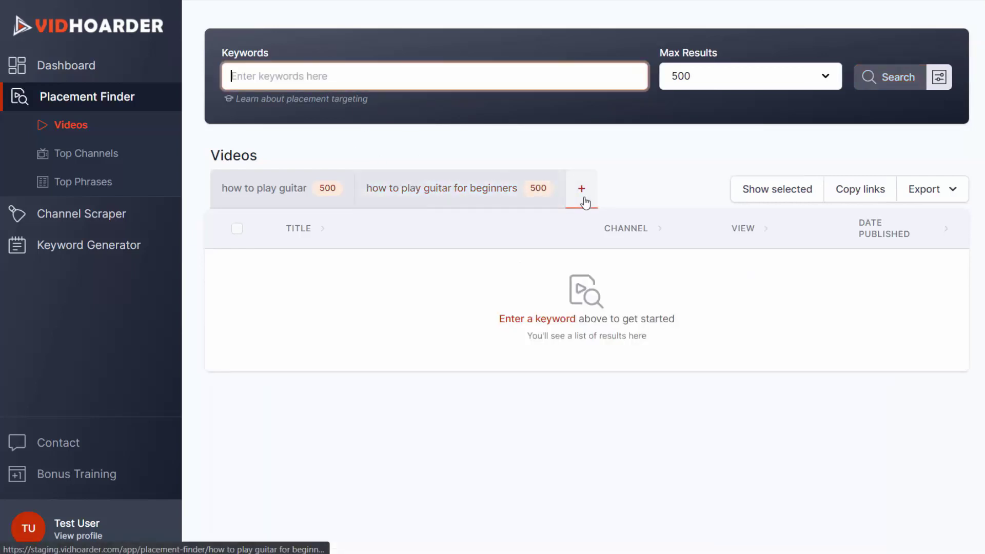
{"action": "left_click", "coordinate": [392, 78]}
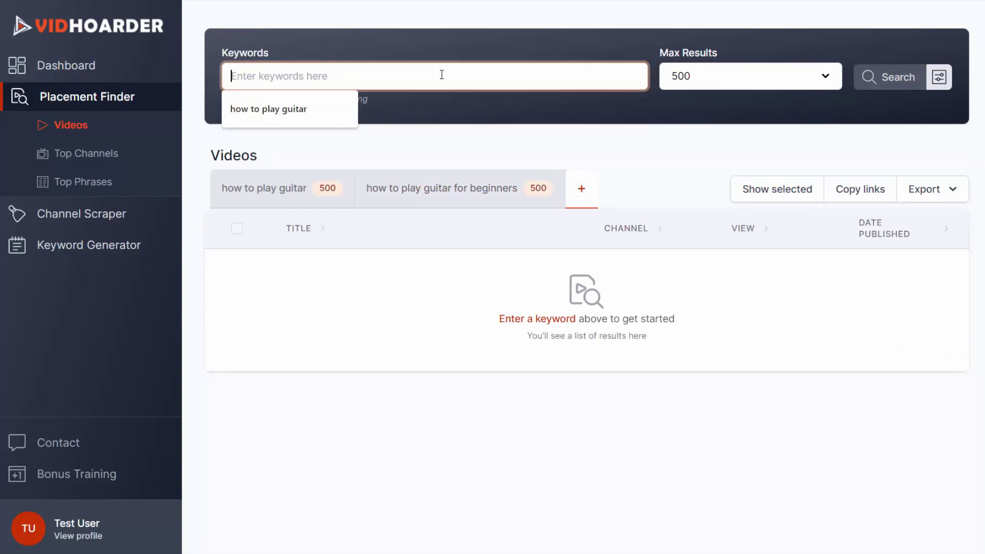
{"action": "type", "text": "guitar tut"}
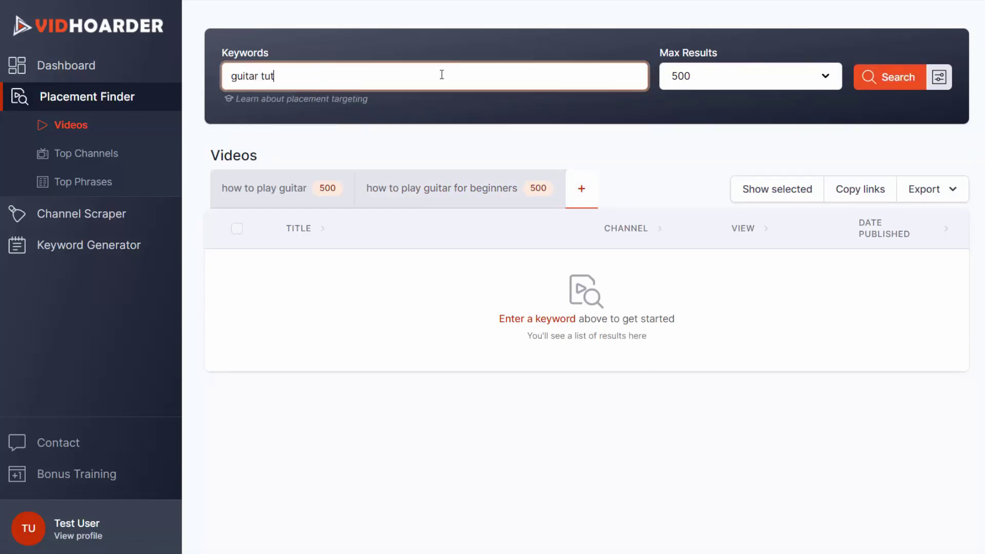
{"action": "type", "text": "orials"}
{"action": "left_click", "coordinate": [900, 85]}
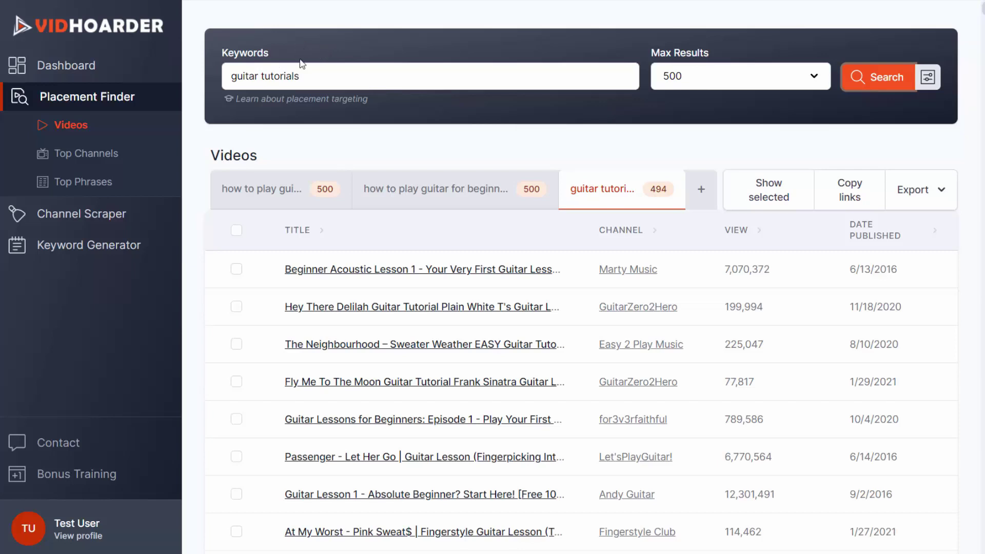
View the Top Channels list for the guitar tutorials search
{"action": "left_click", "coordinate": [91, 157]}
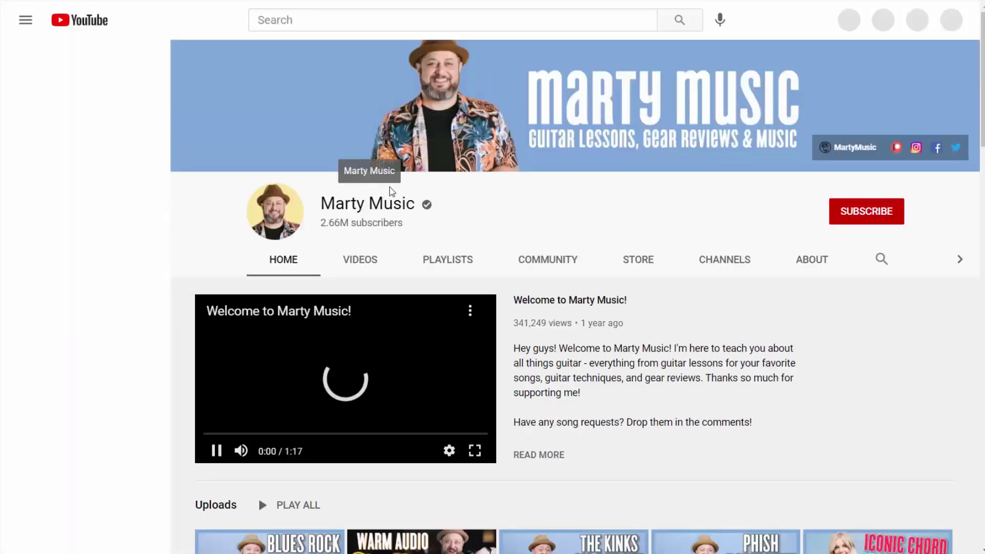
Pause the Marty Music channel's intro video on YouTube
{"action": "left_click", "coordinate": [216, 451]}
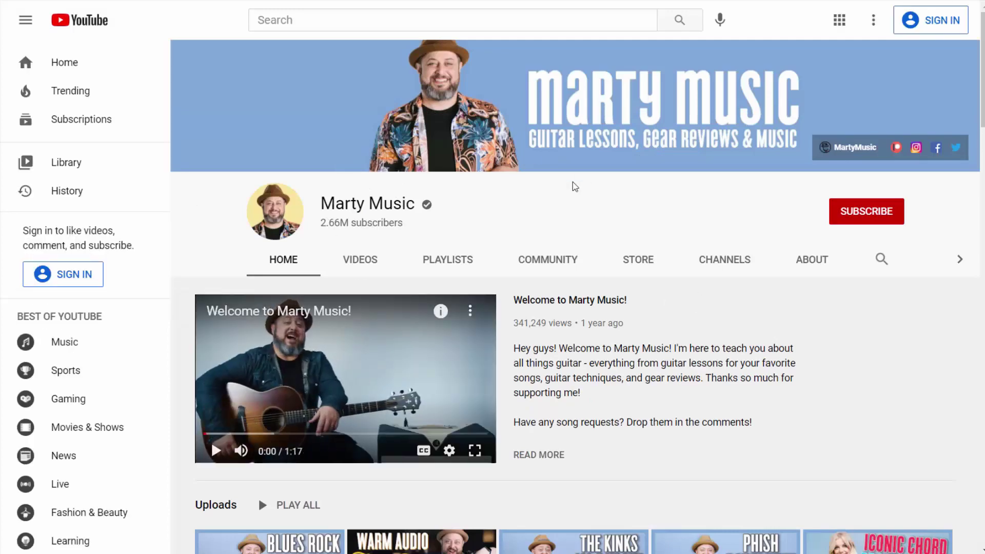
{"action": "scroll", "coordinate": [596, 210], "scroll_direction": "down", "scroll_amount": 3}
{"action": "scroll", "coordinate": [596, 210], "scroll_direction": "down", "scroll_amount": 2}
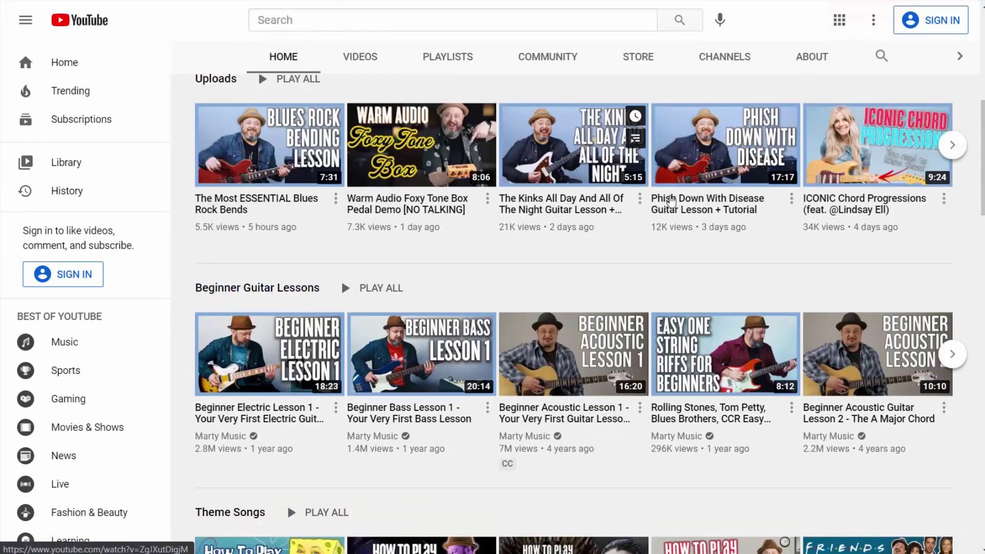
{"action": "scroll", "coordinate": [595, 210], "scroll_direction": "down", "scroll_amount": 2}
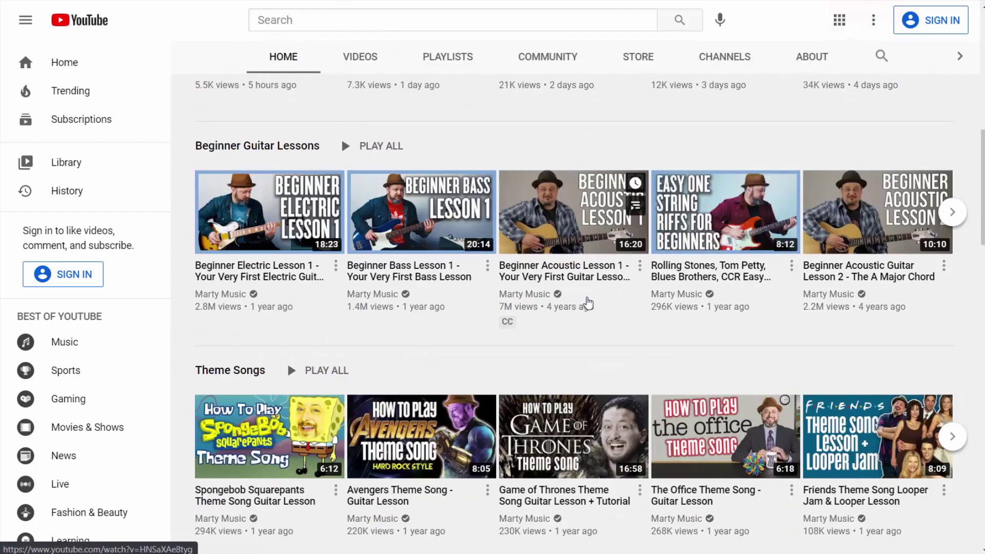
{"action": "scroll", "coordinate": [595, 241], "scroll_direction": "up", "scroll_amount": 7}
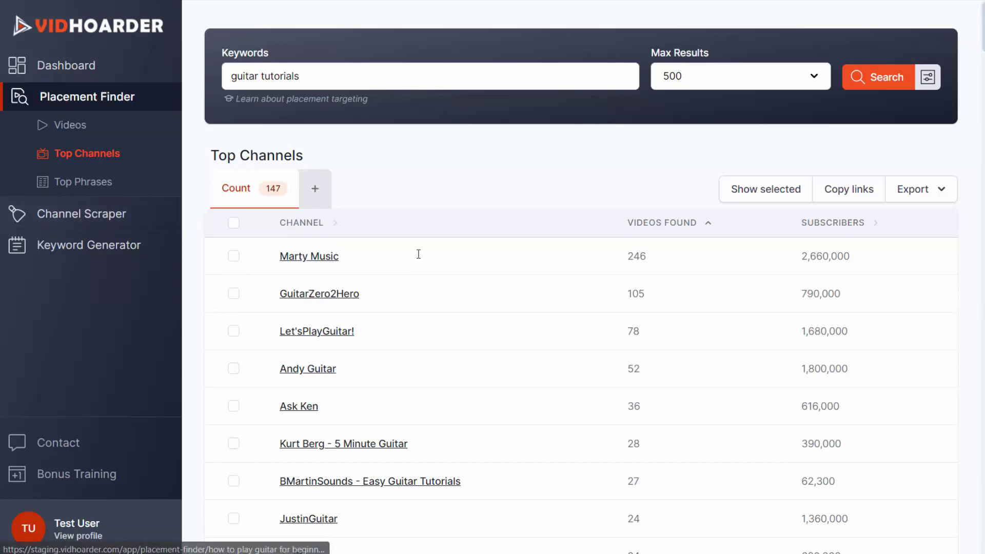
{"action": "scroll", "coordinate": [641, 247], "scroll_direction": "down", "scroll_amount": 2}
{"action": "scroll", "coordinate": [623, 213], "scroll_direction": "down", "scroll_amount": 3}
{"action": "scroll", "coordinate": [626, 203], "scroll_direction": "down", "scroll_amount": 2}
{"action": "scroll", "coordinate": [614, 185], "scroll_direction": "down", "scroll_amount": 5}
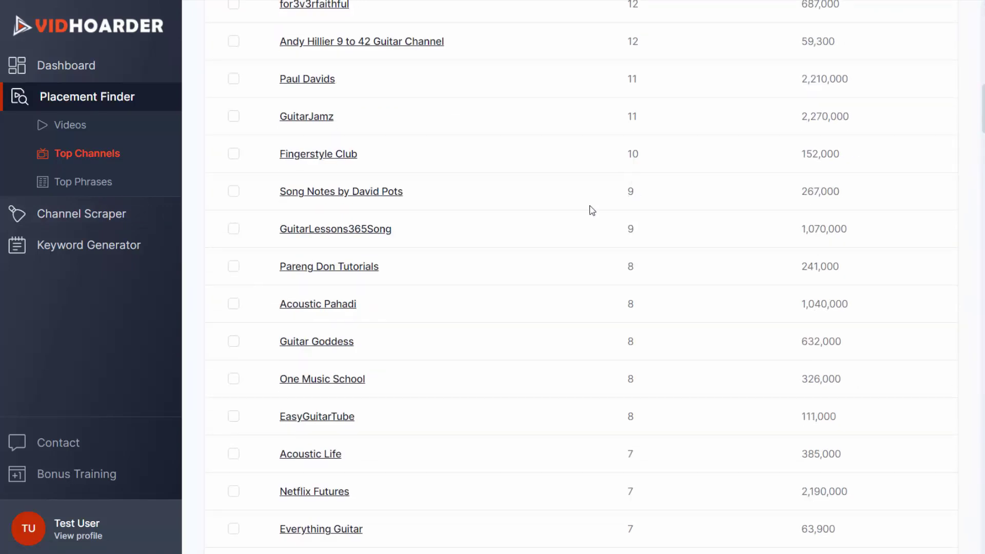
{"action": "scroll", "coordinate": [608, 224], "scroll_direction": "up", "scroll_amount": 4}
{"action": "scroll", "coordinate": [584, 246], "scroll_direction": "up", "scroll_amount": 4}
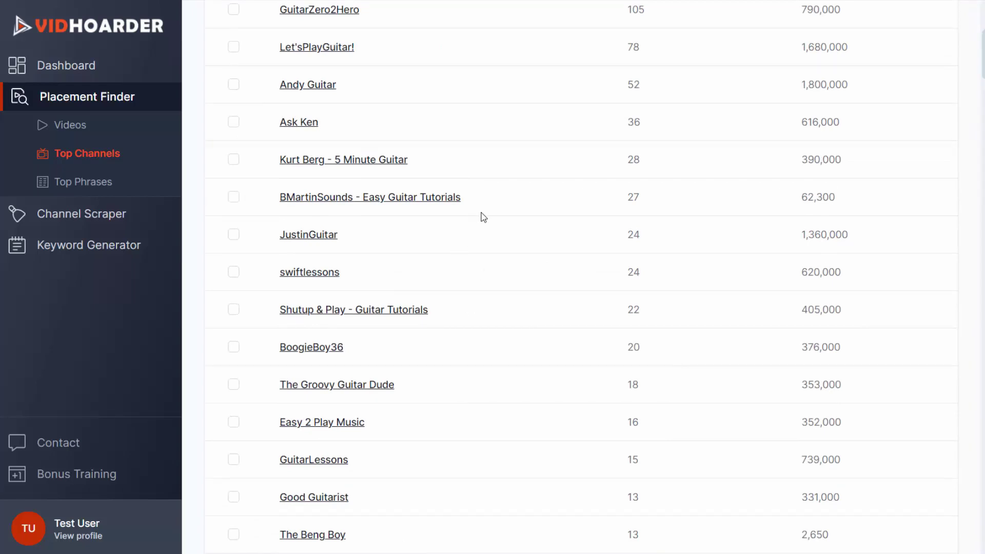
{"action": "scroll", "coordinate": [493, 222], "scroll_direction": "up", "scroll_amount": 4}
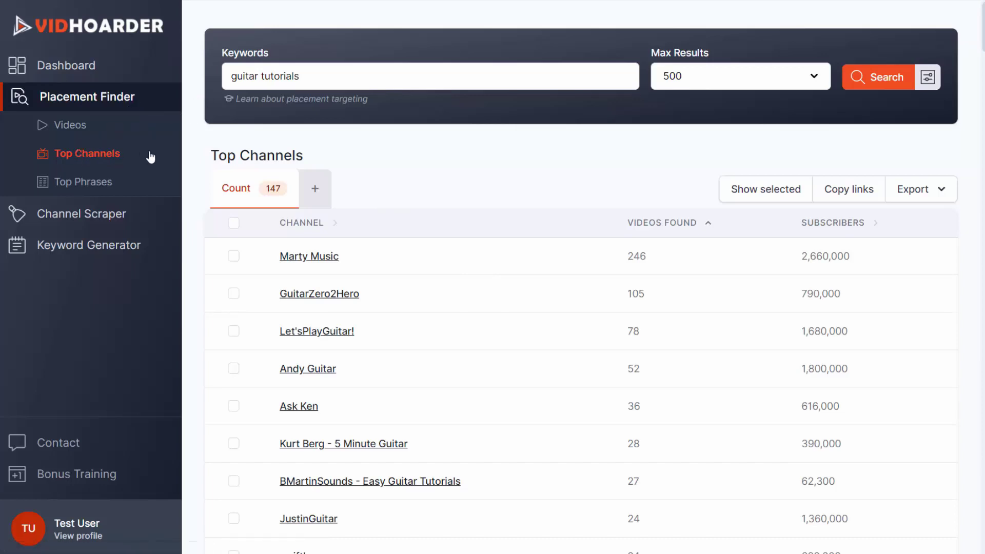
View the 124 top phrases for guitar tutorials, checking the video results list in between
{"action": "left_click", "coordinate": [74, 188]}
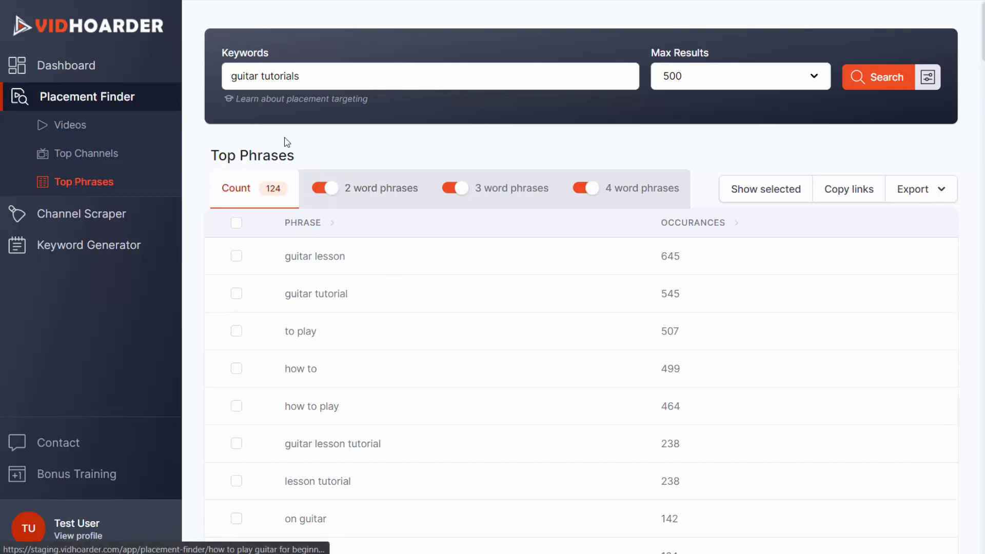
{"action": "left_click", "coordinate": [79, 130]}
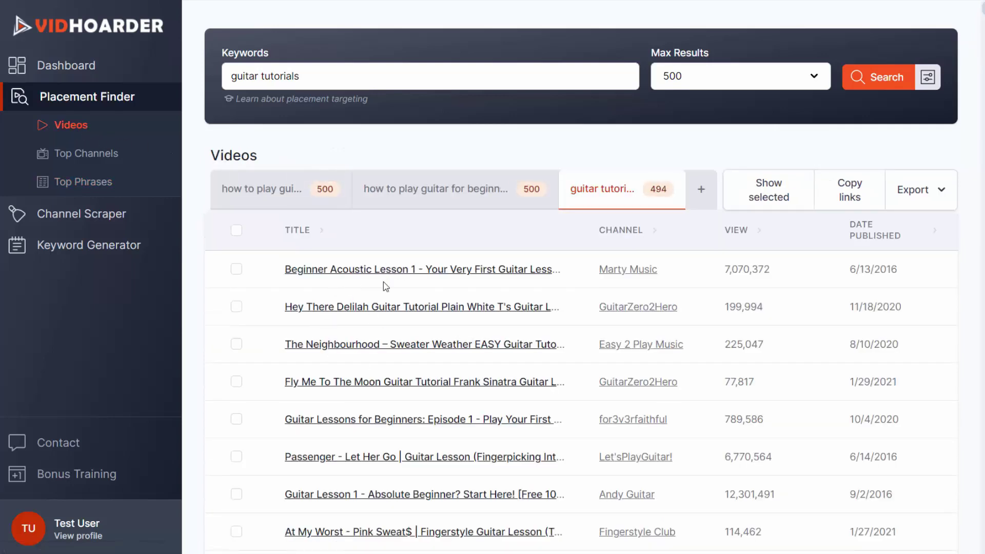
{"action": "scroll", "coordinate": [339, 273], "scroll_direction": "down", "scroll_amount": 2}
{"action": "scroll", "coordinate": [339, 269], "scroll_direction": "down", "scroll_amount": 4}
{"action": "scroll", "coordinate": [341, 209], "scroll_direction": "down", "scroll_amount": 3}
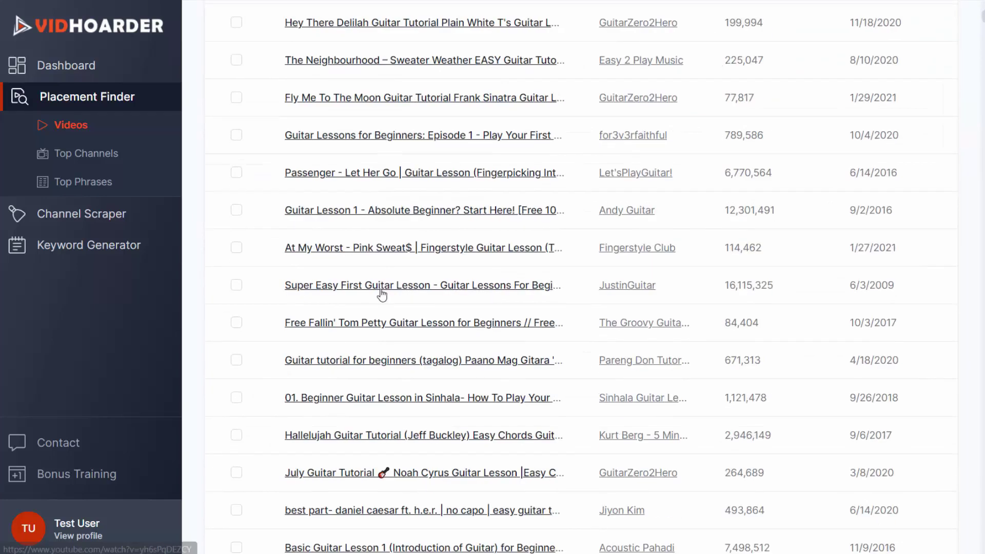
{"action": "scroll", "coordinate": [365, 293], "scroll_direction": "up", "scroll_amount": 5}
{"action": "scroll", "coordinate": [364, 292], "scroll_direction": "up", "scroll_amount": 4}
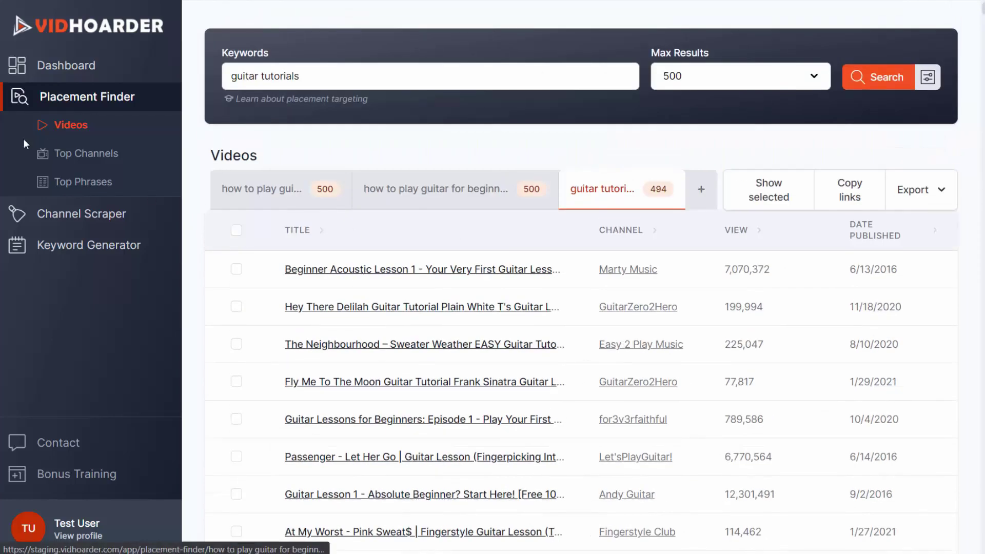
{"action": "left_click", "coordinate": [84, 183]}
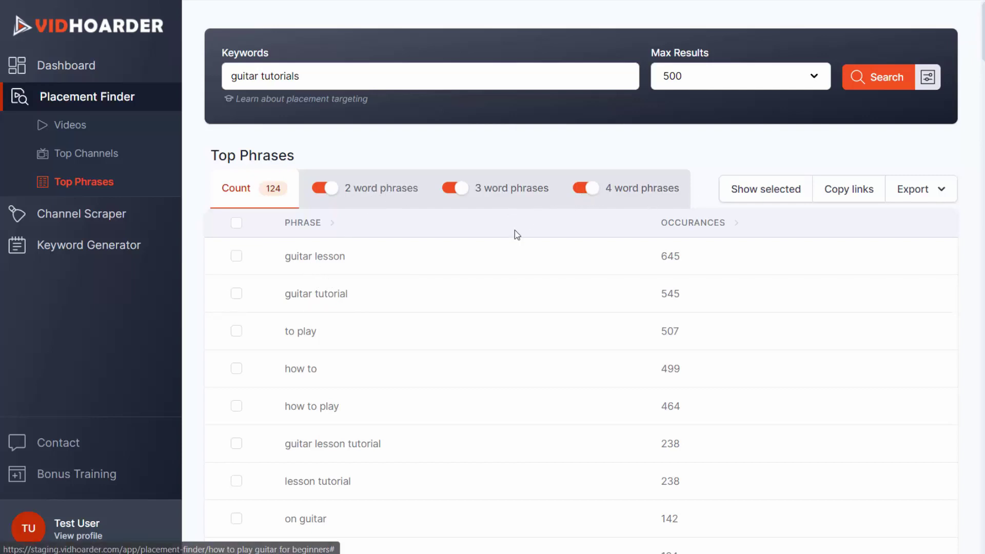
Exclude two-word phrases, leaving 61 phrases, and highlight the leading phrase 'how to play'
{"action": "left_click", "coordinate": [333, 192]}
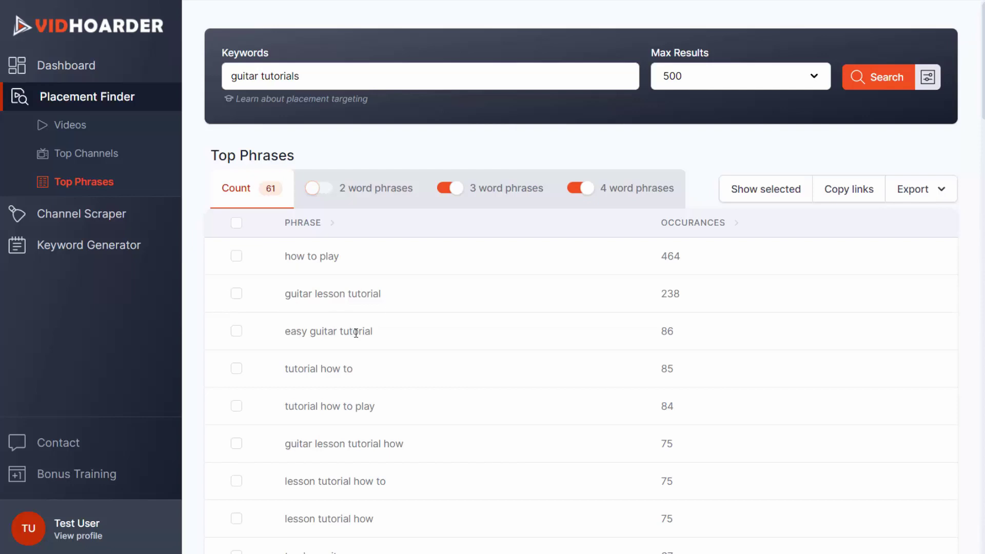
{"action": "scroll", "coordinate": [418, 334], "scroll_direction": "down", "scroll_amount": 1}
{"action": "scroll", "coordinate": [363, 330], "scroll_direction": "down", "scroll_amount": 1}
{"action": "scroll", "coordinate": [347, 327], "scroll_direction": "down", "scroll_amount": 1}
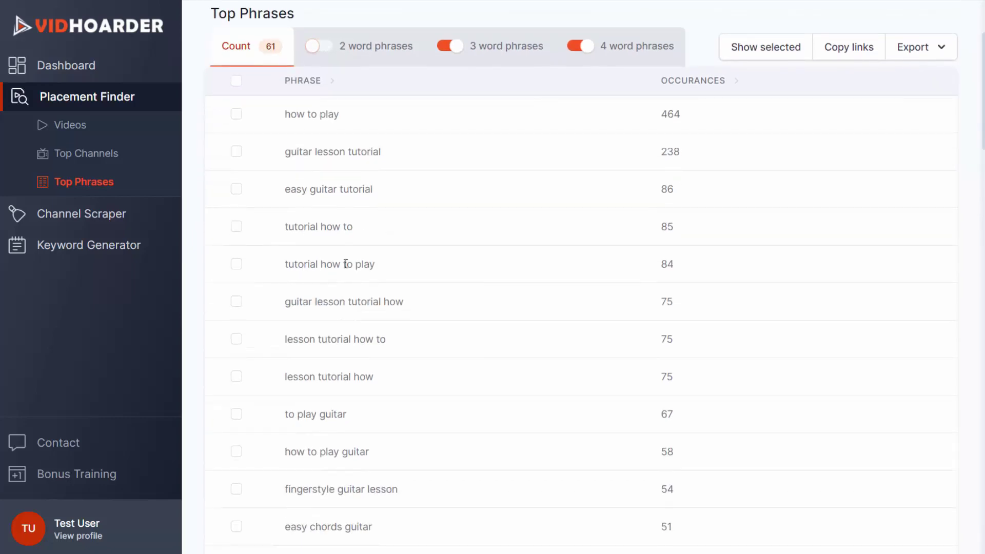
{"action": "scroll", "coordinate": [397, 332], "scroll_direction": "down", "scroll_amount": 3}
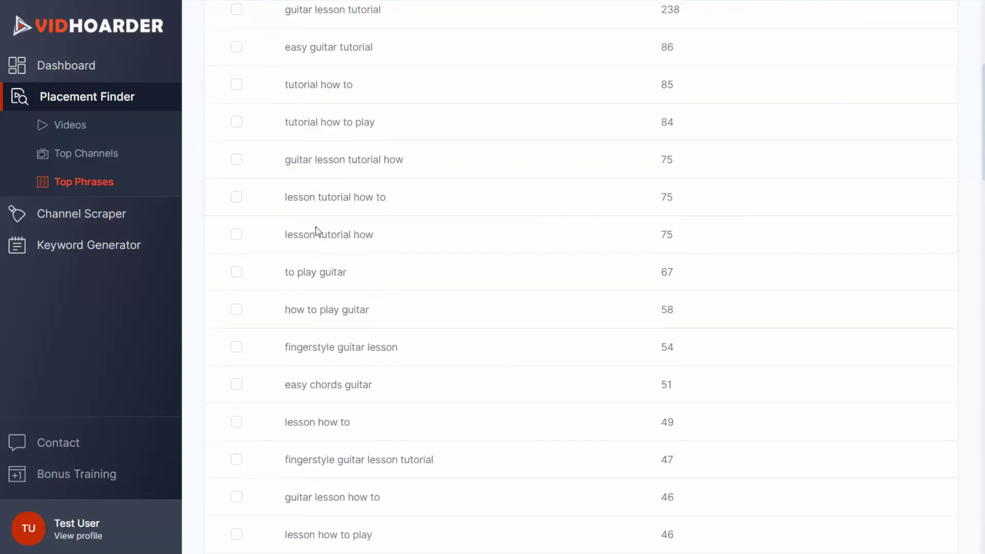
{"action": "scroll", "coordinate": [323, 232], "scroll_direction": "up", "scroll_amount": 6}
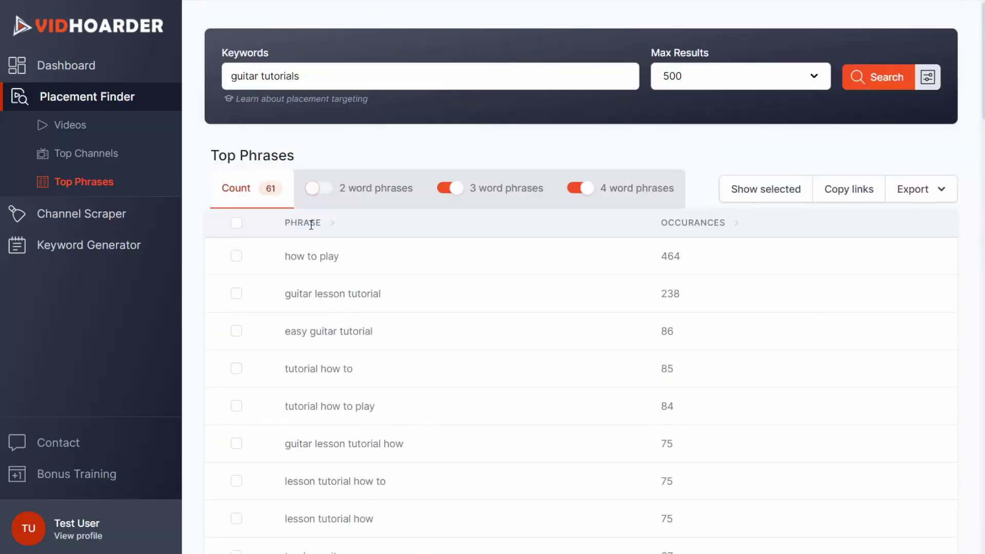
{"action": "left_click_drag", "start_coordinate": [284, 256], "coordinate": [342, 260]}
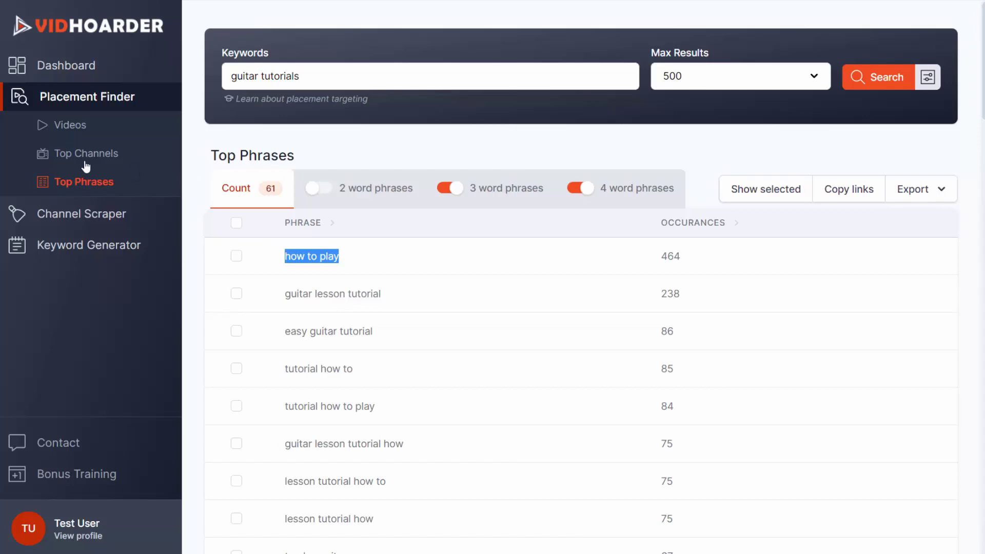
Exclude three-word phrases too, leaving 19 four-word phrases led by 'tutorial how to play'
{"action": "left_click", "coordinate": [450, 189]}
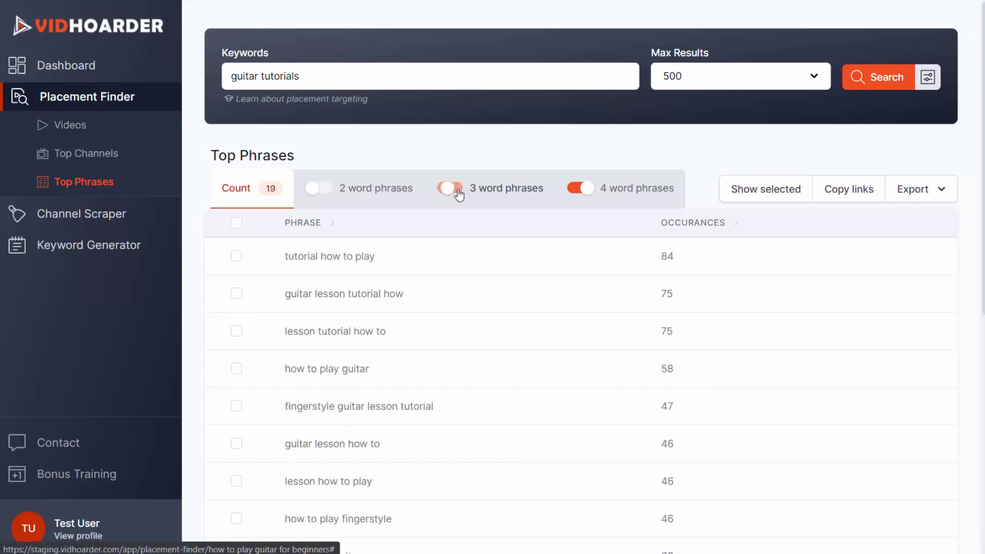